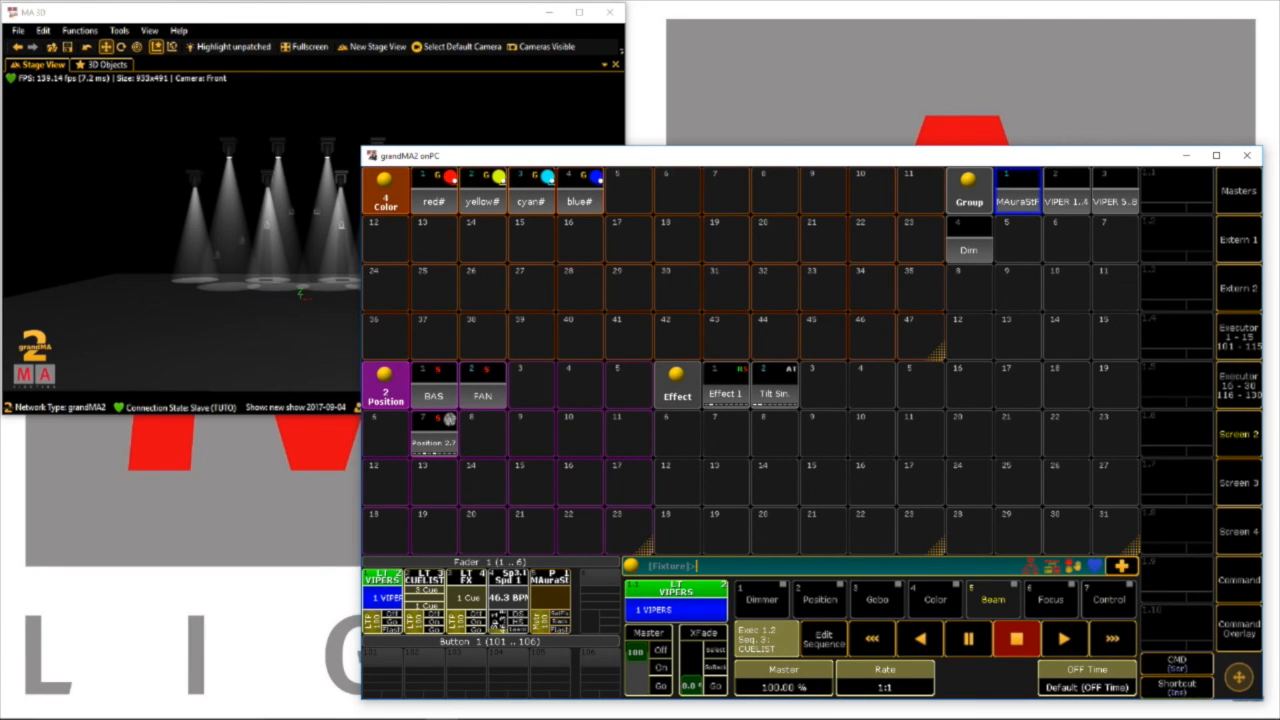
Delete the CUELIST, FX, Spd 1 and MAura executors from fader executors 2 to 5, keeping VIPERS
click(1239, 628)
click(1117, 380)
click(425, 580)
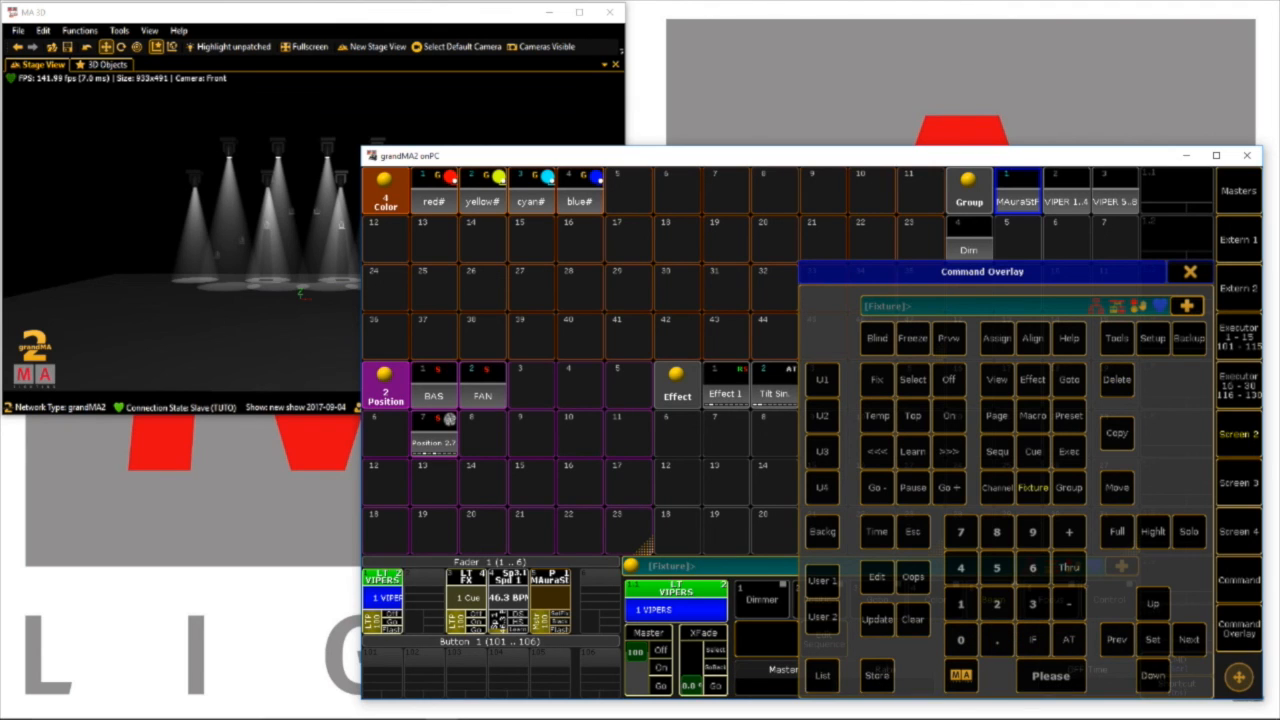
click(1117, 380)
click(466, 582)
click(1117, 380)
click(508, 582)
click(1117, 380)
click(550, 582)
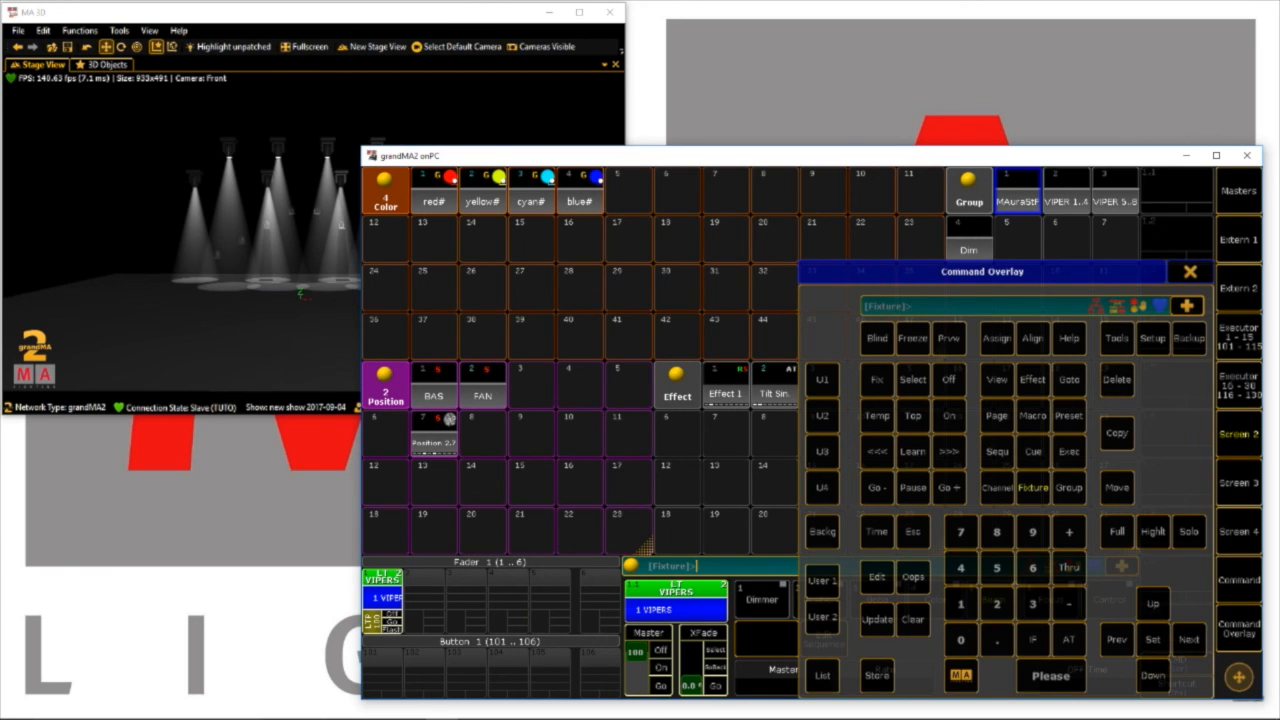
Store the MAura group's dimmer on fader executor 2 and clear the programmer
click(1018, 190)
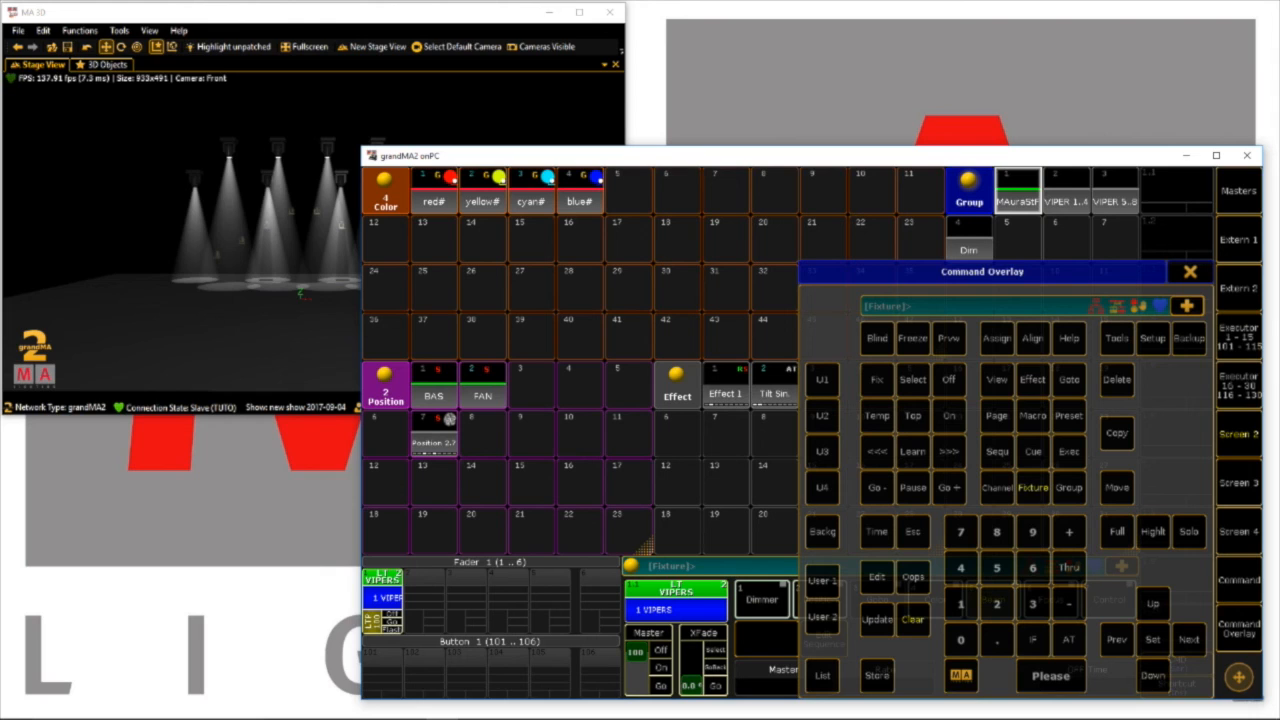
click(876, 675)
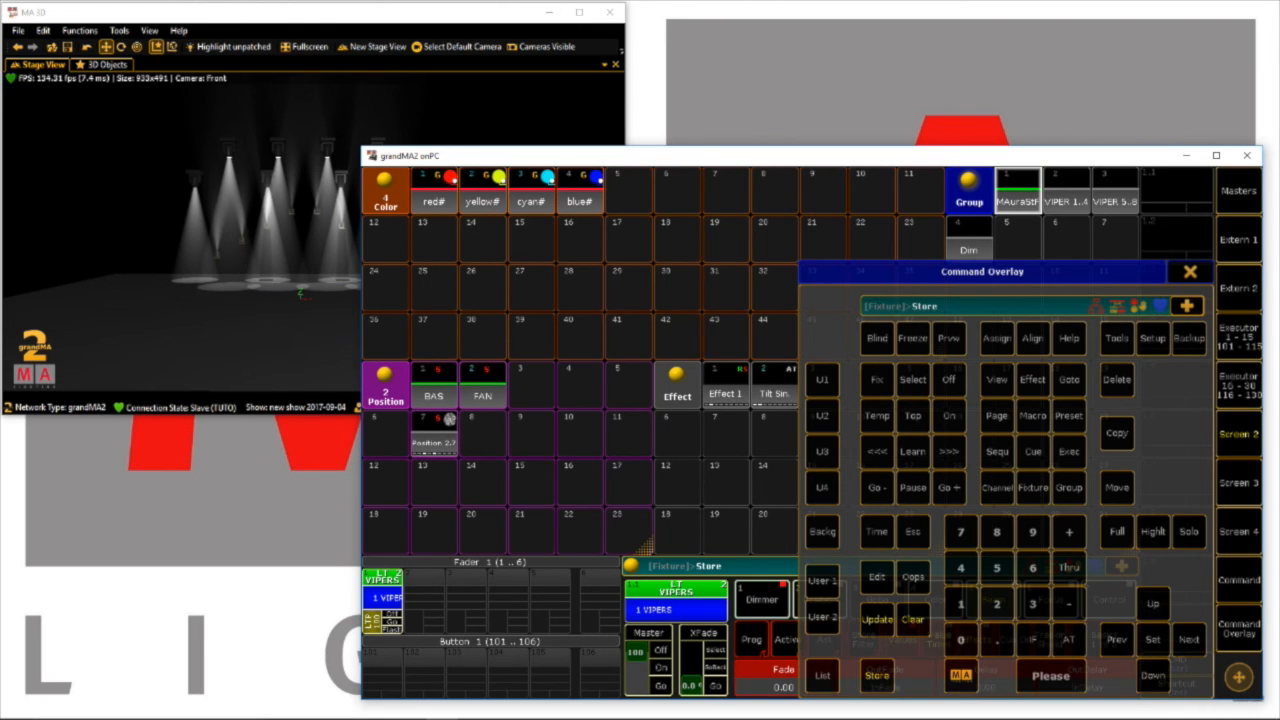
click(424, 592)
click(913, 619)
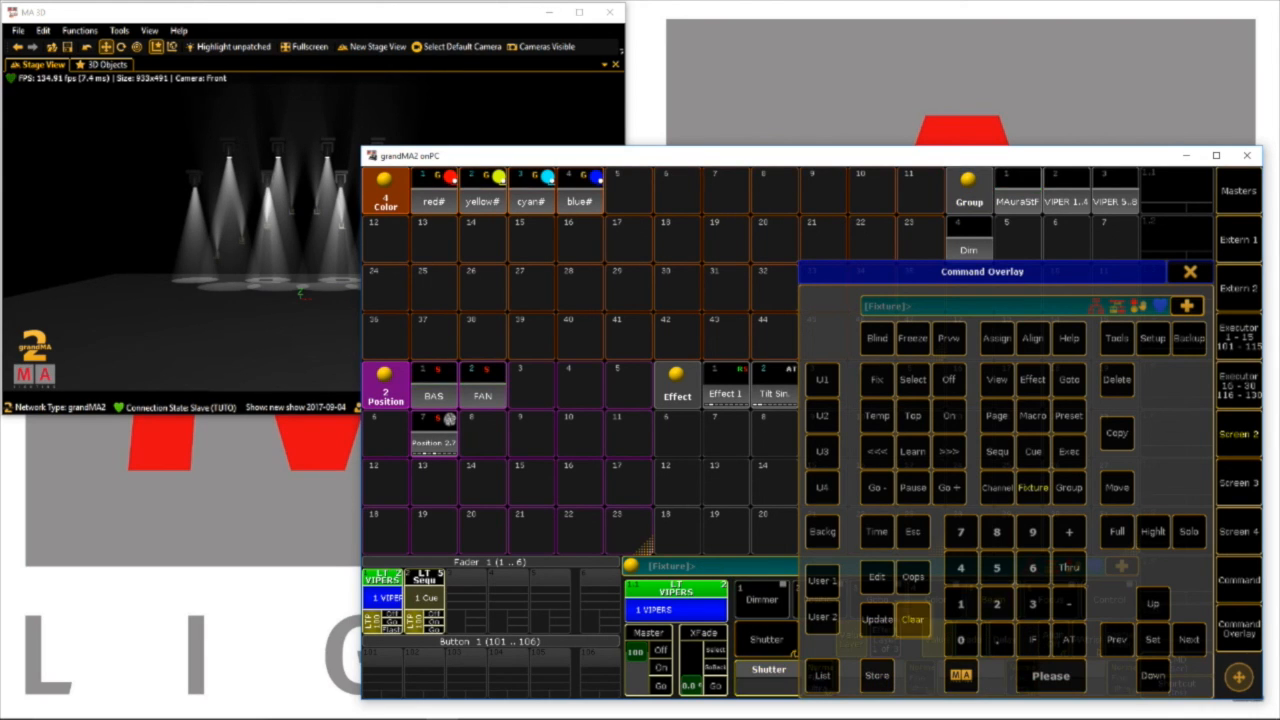
click(913, 619)
Set the Dim group to full, store it on fader executor 3 and clear the programmer
click(968, 238)
double_click(1069, 639)
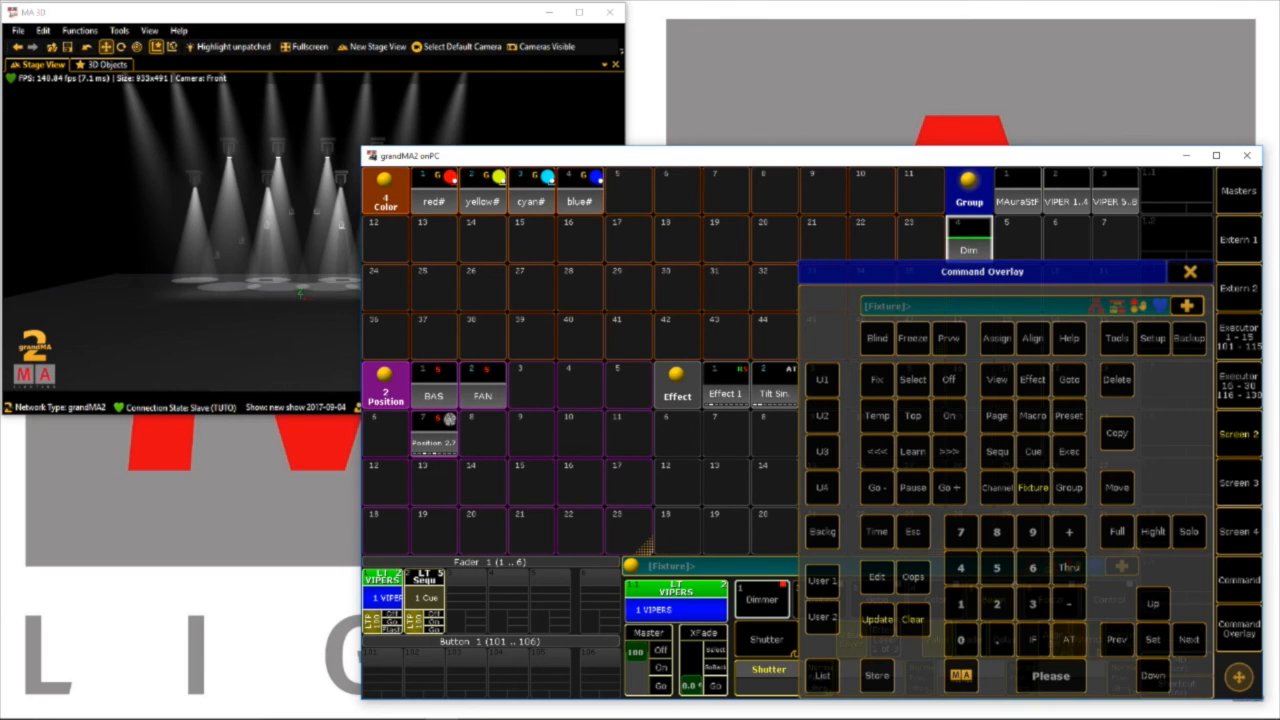
click(876, 675)
click(466, 592)
click(913, 619)
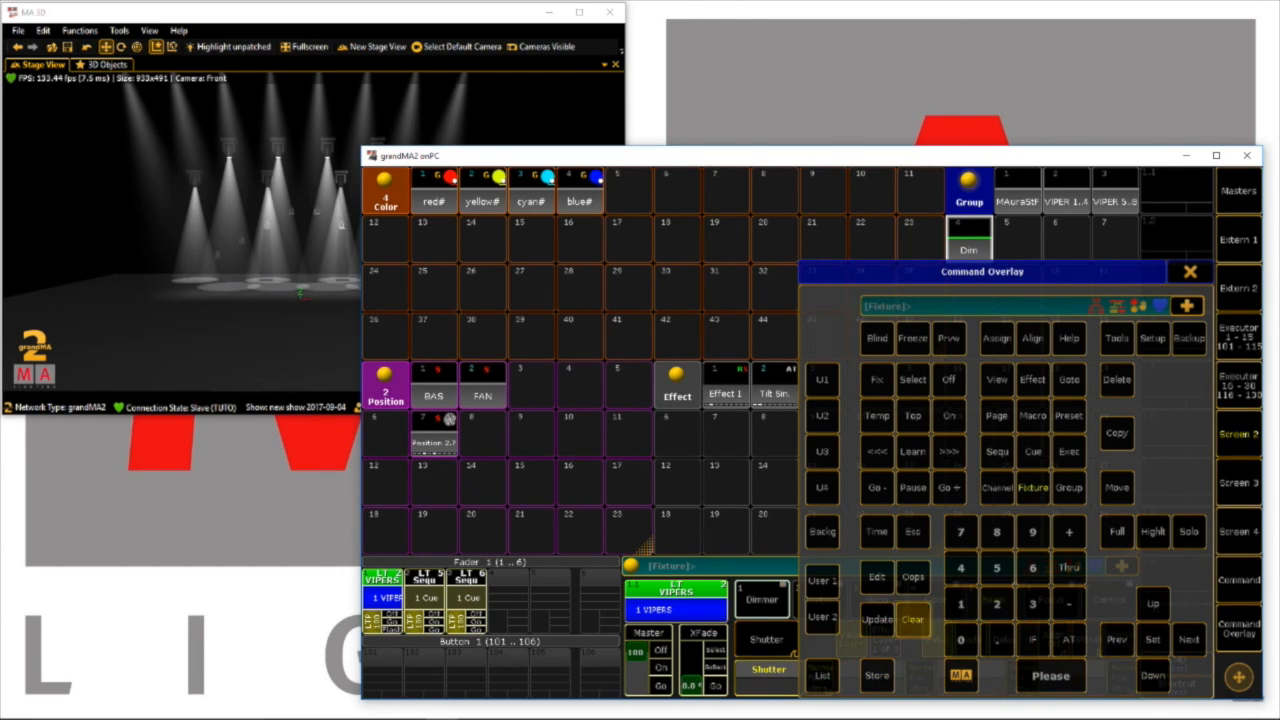
Label fader executor 2 as AURA
double_click(997, 338)
click(427, 592)
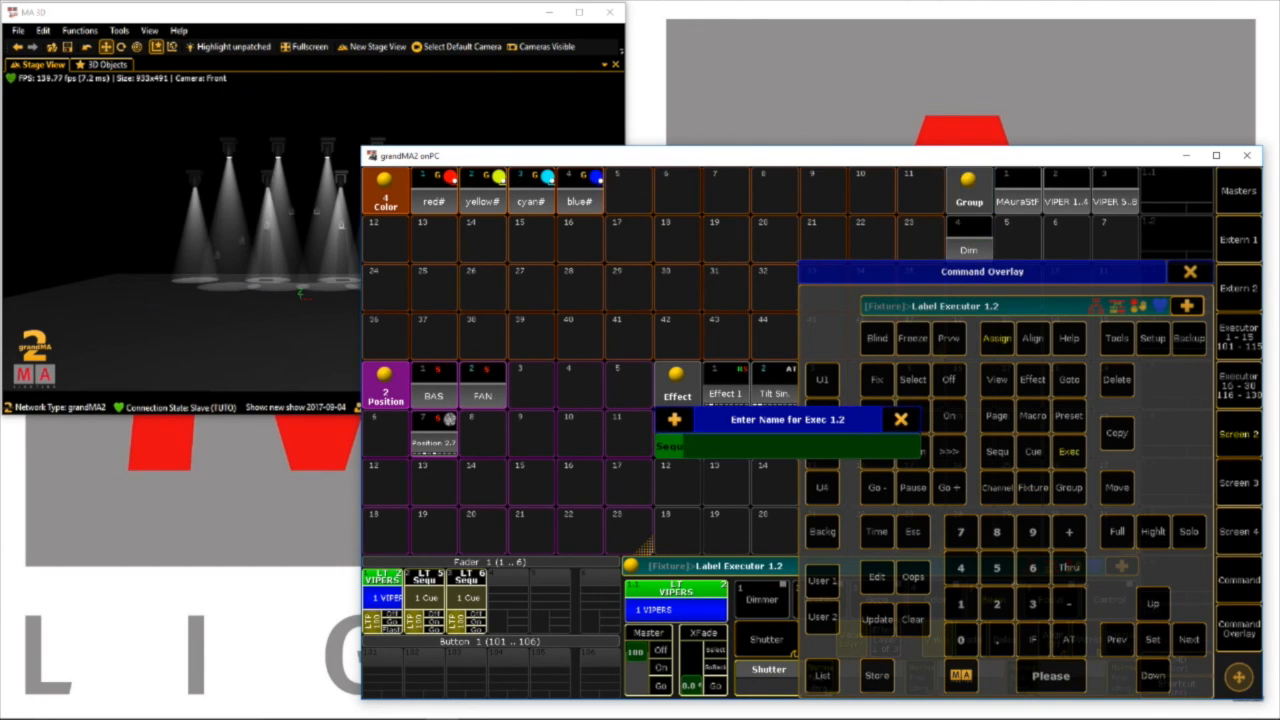
text(AURA)
key(Return)
Label fader executor 3 as FACE
double_click(997, 338)
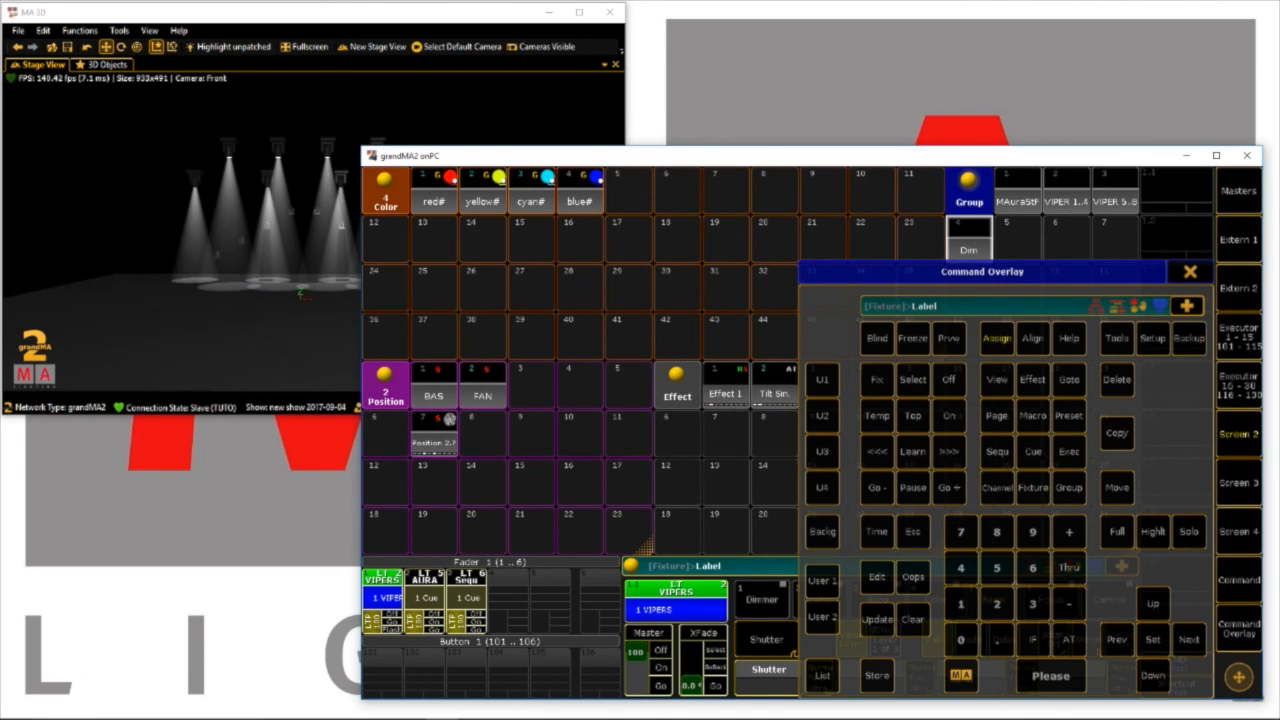
click(467, 592)
text(FACE)
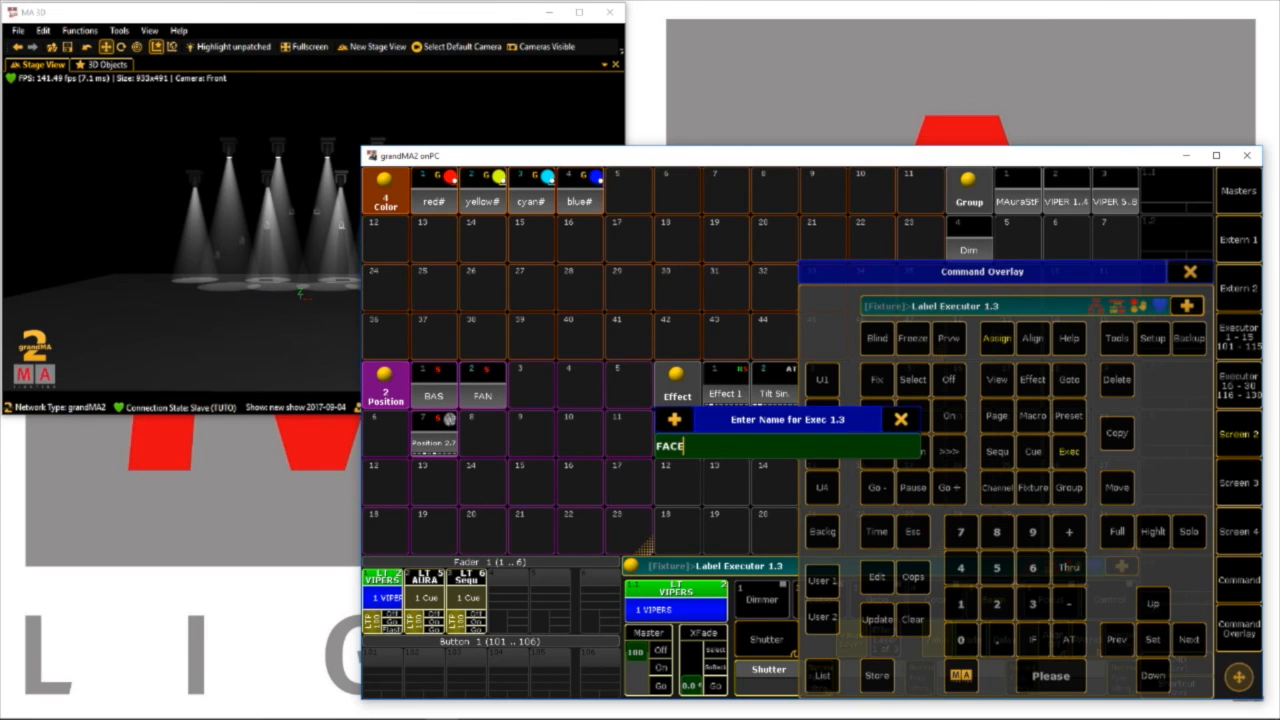
key(Return)
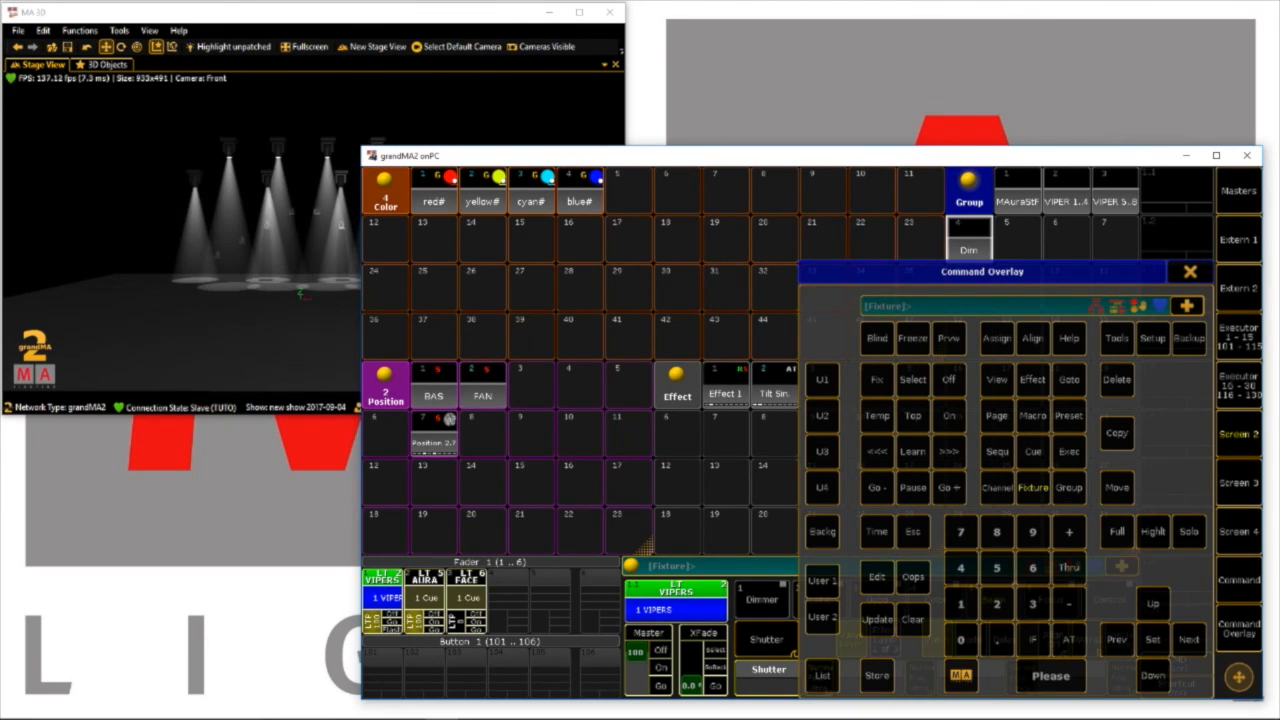
Lower the VIPERS executor to zero and reassign the Master fader beside XFade to Program Time, set to about 2.2 s
click(434, 629)
click(392, 614)
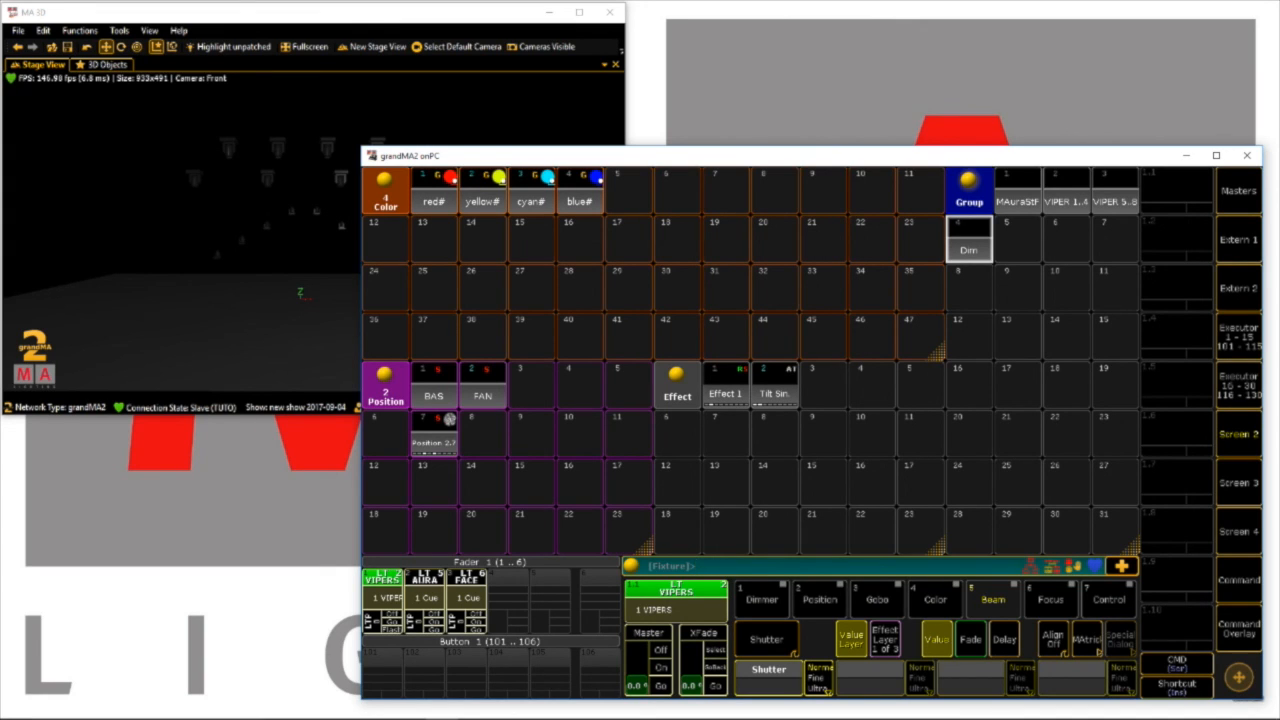
click(649, 633)
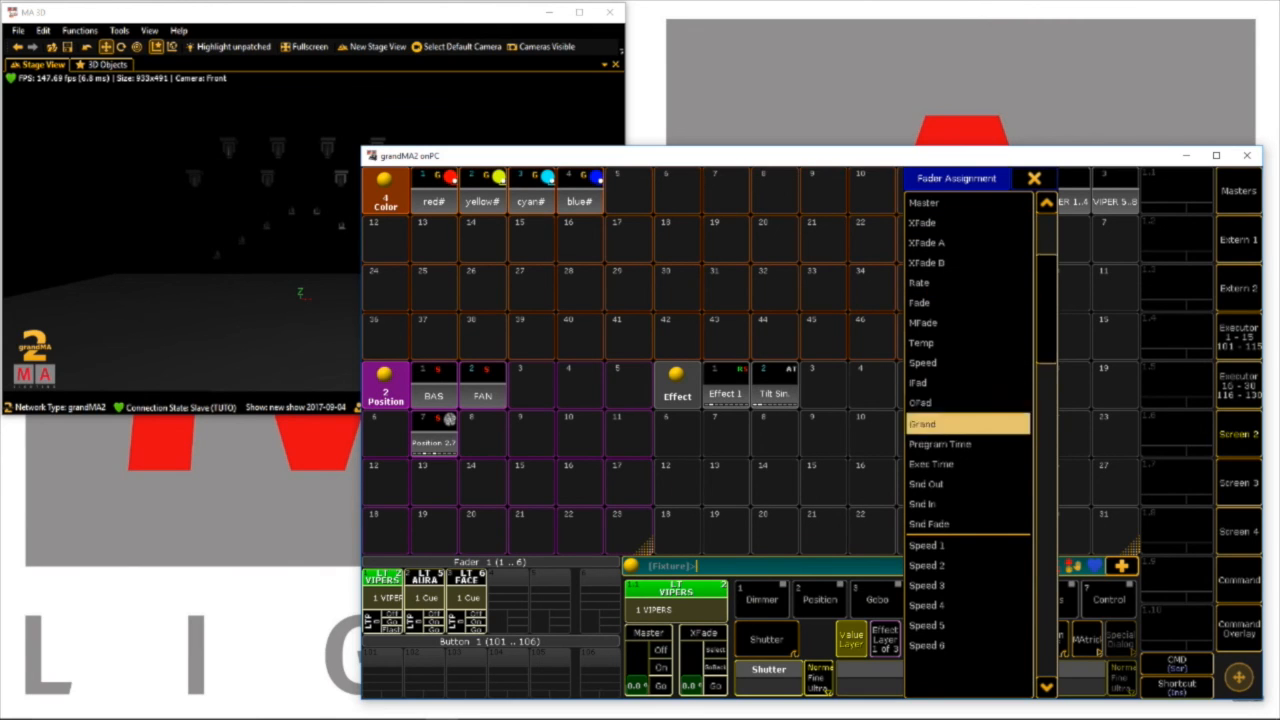
click(967, 444)
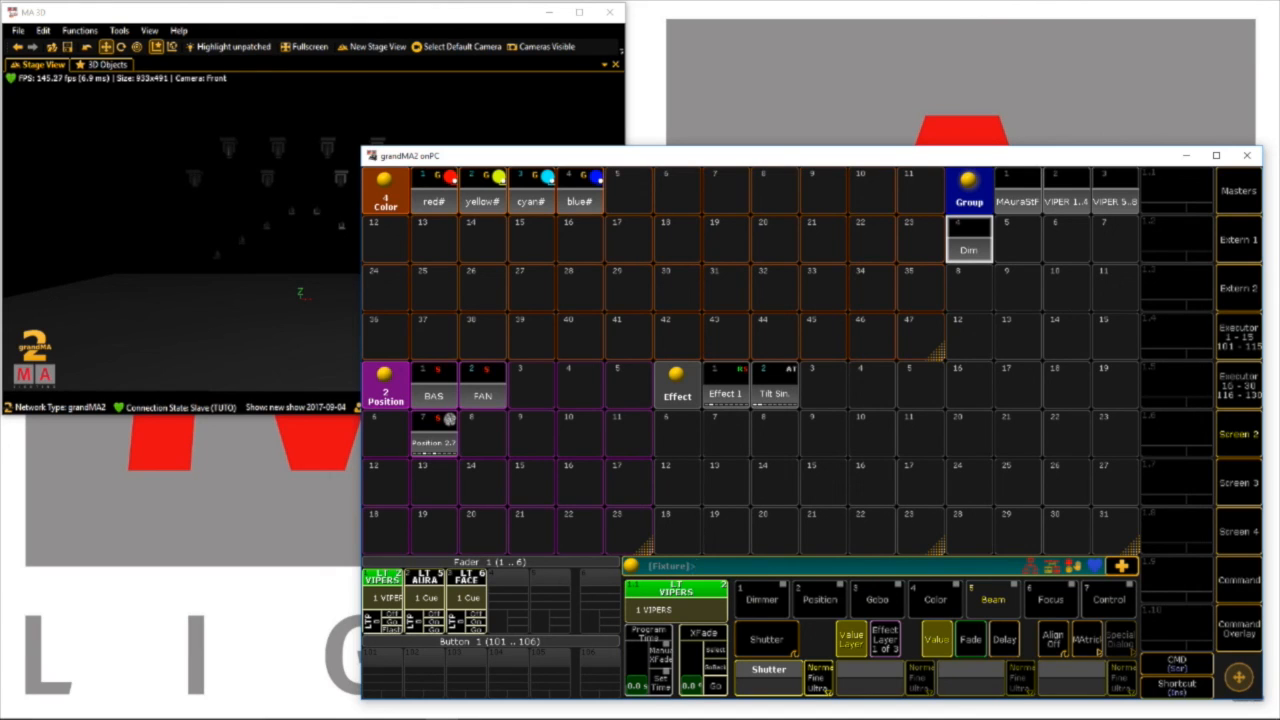
drag(637, 686, 637, 652)
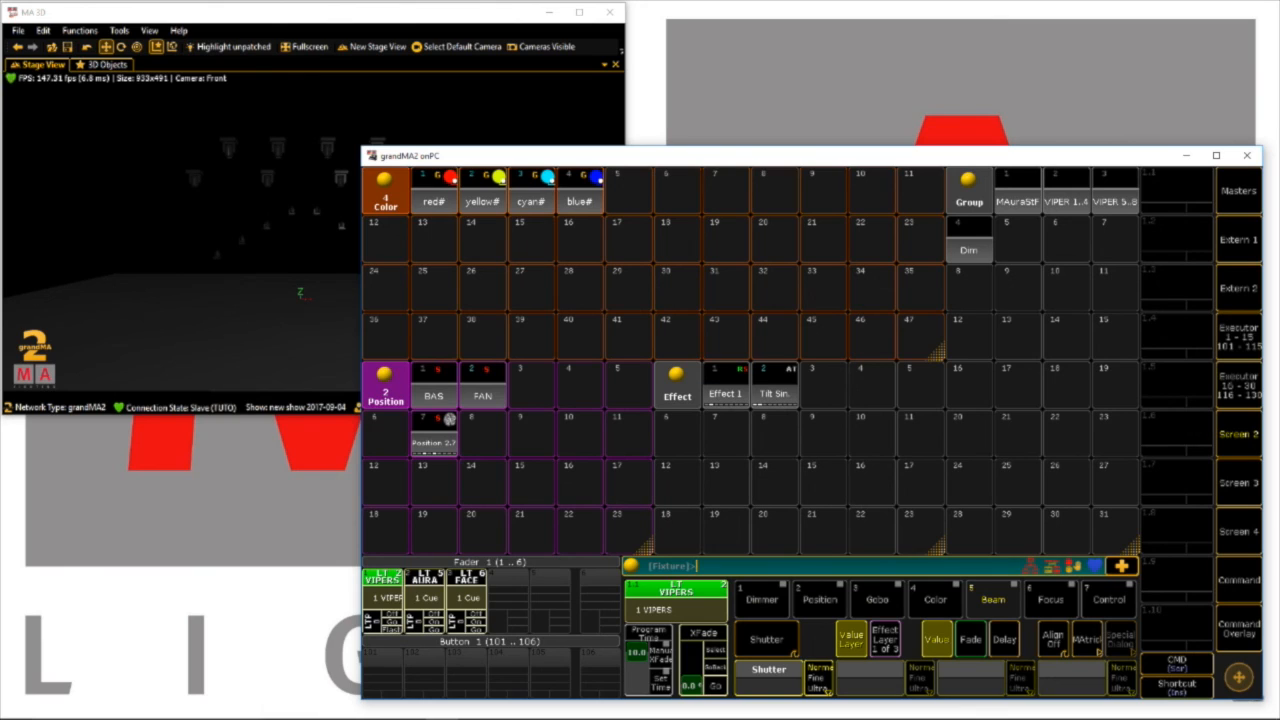
drag(637, 652, 637, 678)
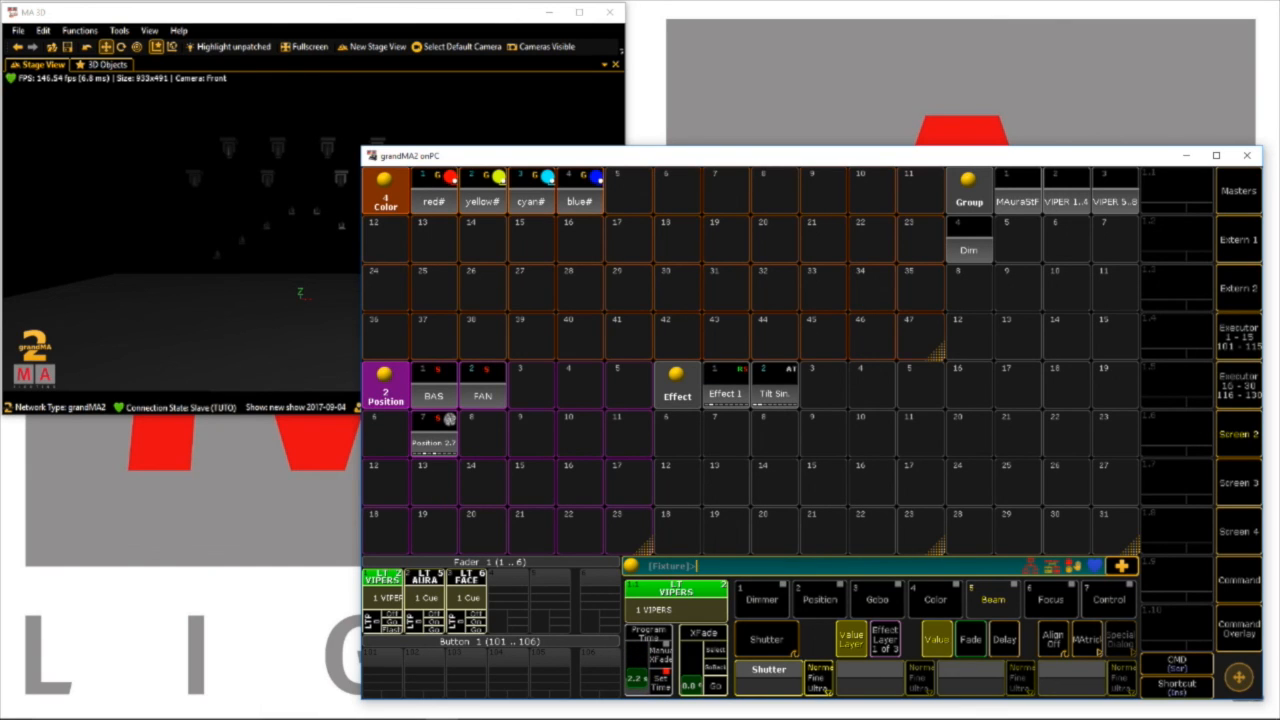
Select both VIPER groups and raise the VIPERS executor fader
click(1067, 191)
click(1115, 191)
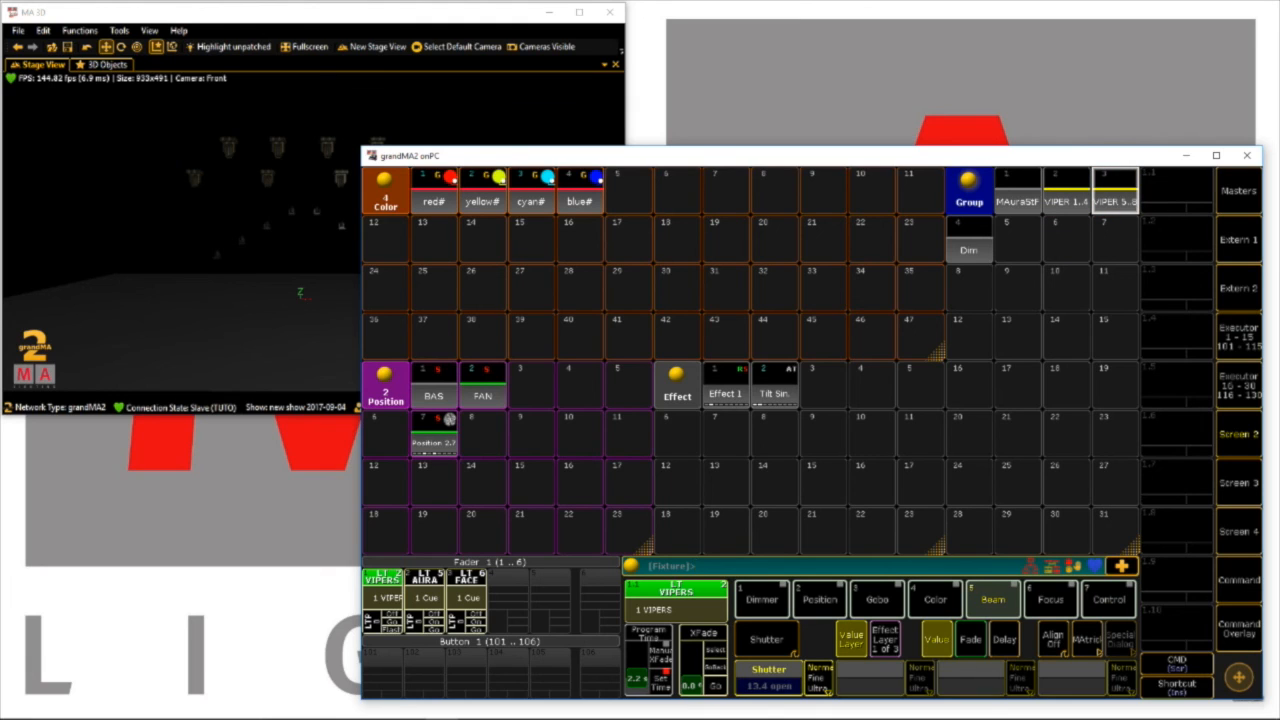
drag(371, 630, 371, 611)
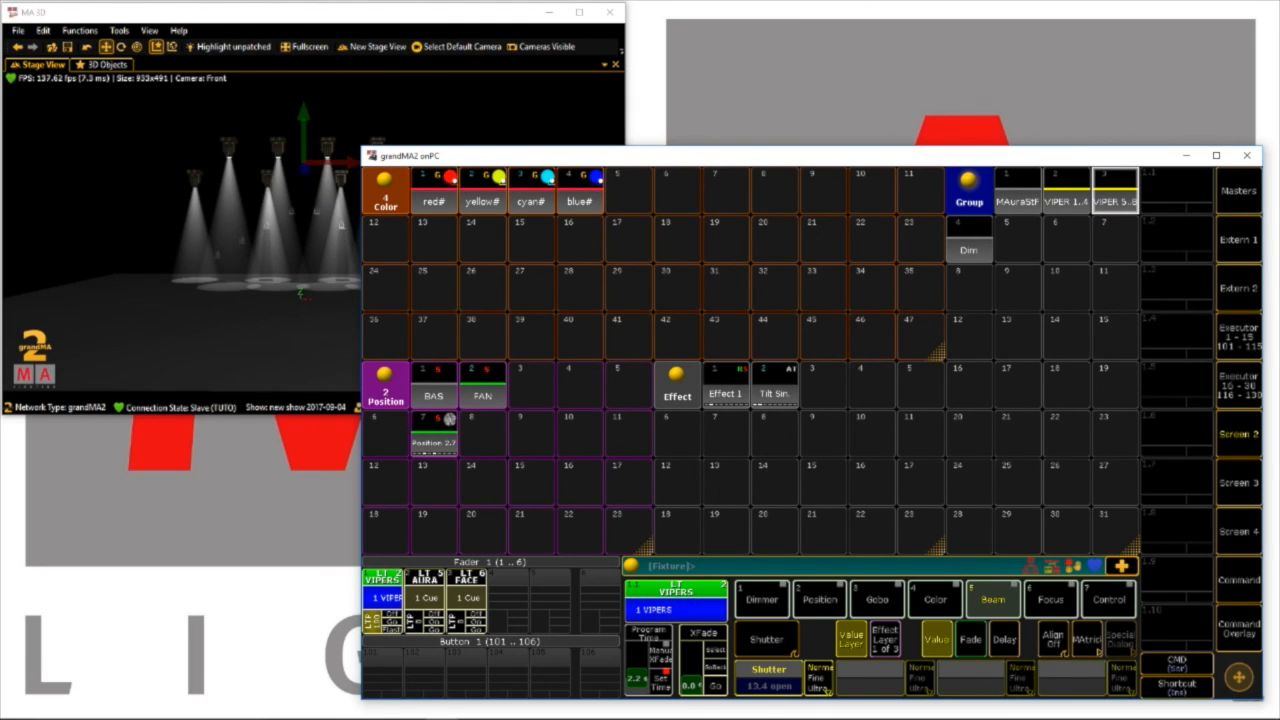
Apply the red preset to the VIPERs with a 10 s program time and the cyan preset with 0 s
drag(636, 679, 636, 652)
click(434, 191)
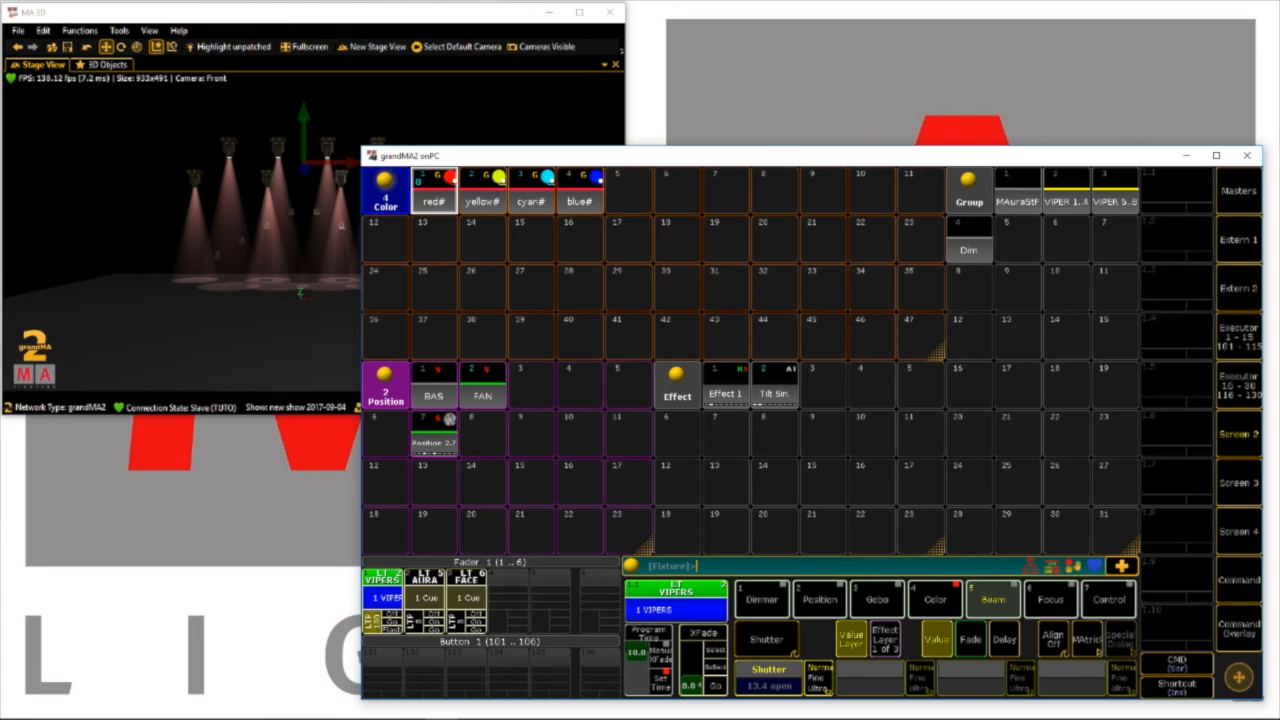
drag(636, 652, 636, 690)
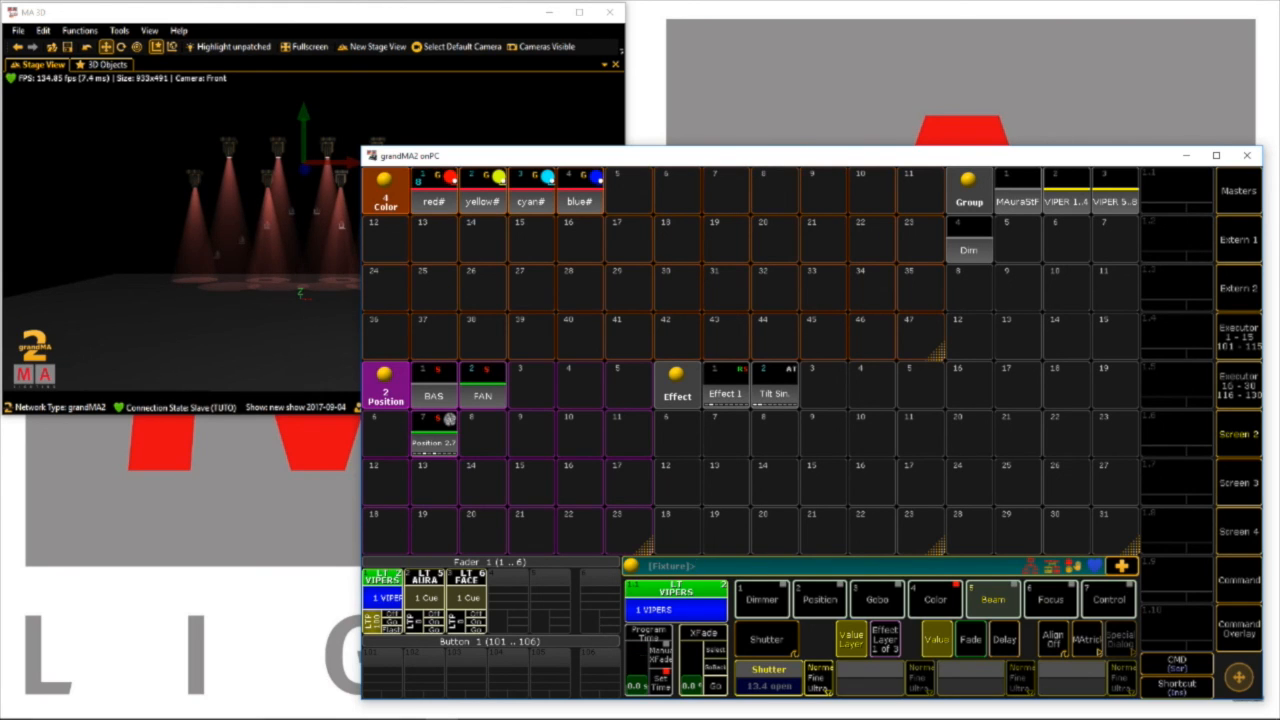
click(531, 191)
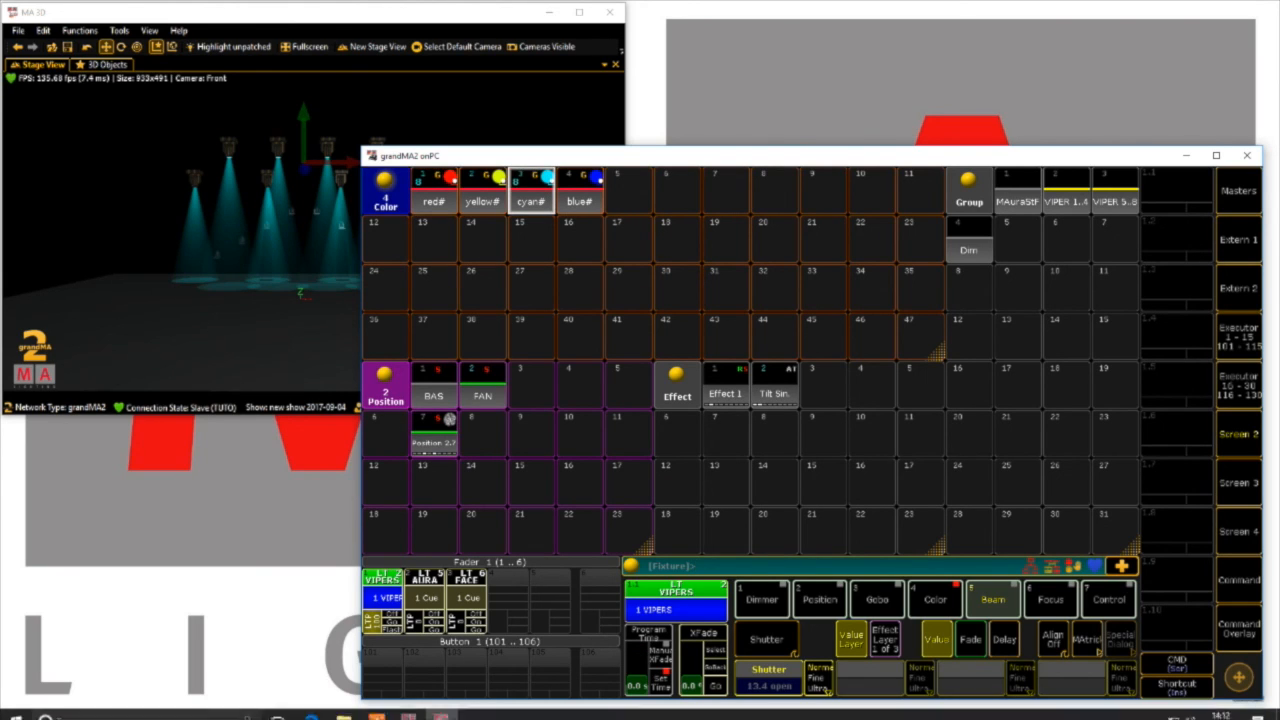
Apply the red preset with a 10 s program time and the FAN position preset with 0 s
drag(637, 686, 637, 652)
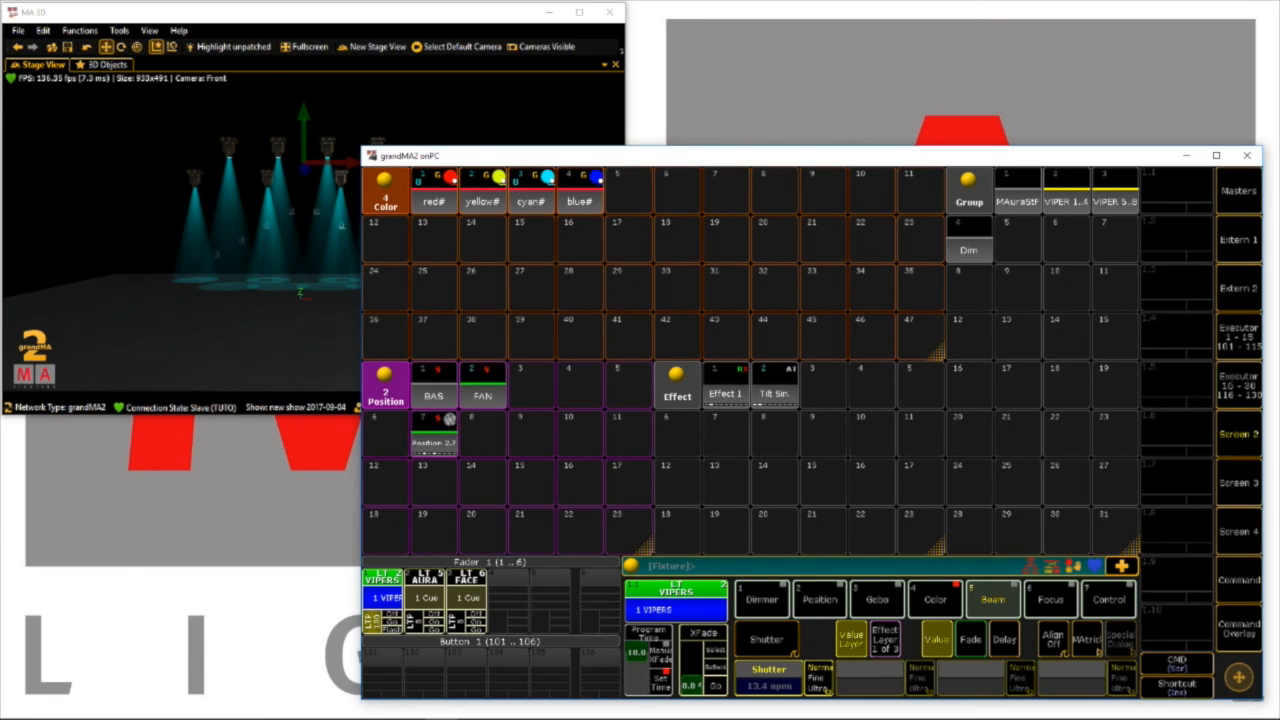
click(434, 192)
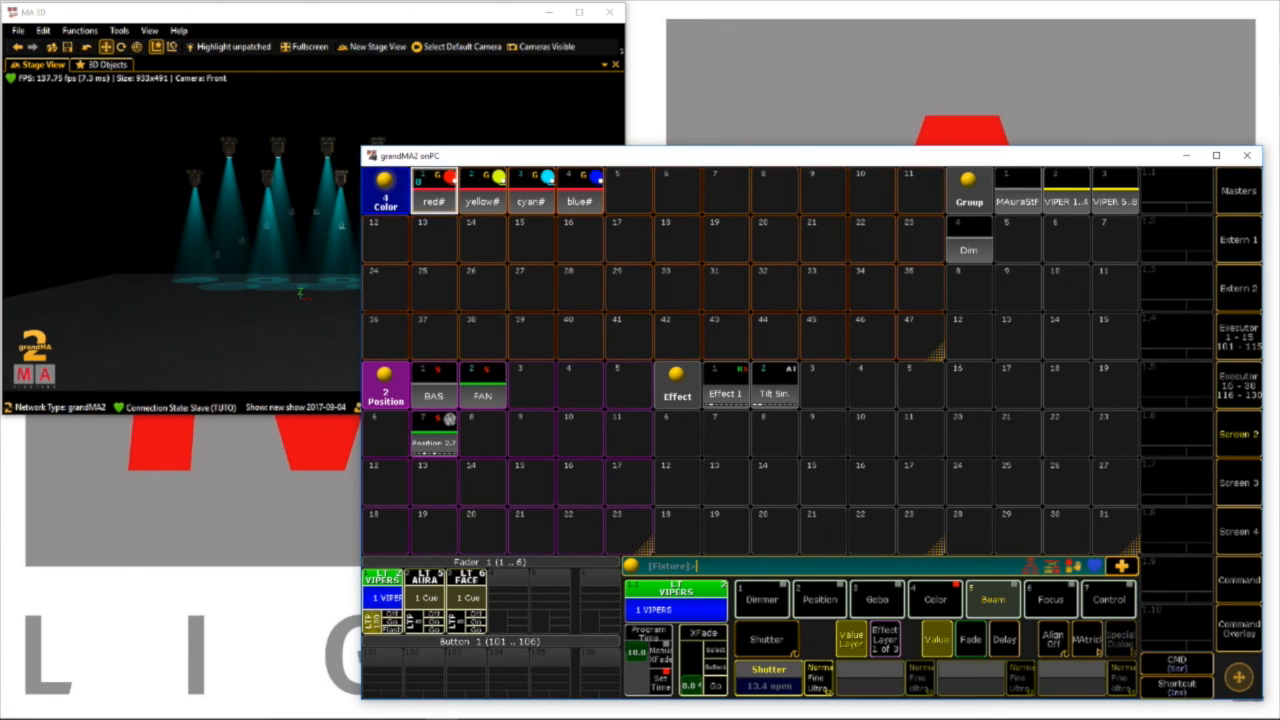
drag(637, 653, 637, 687)
click(483, 386)
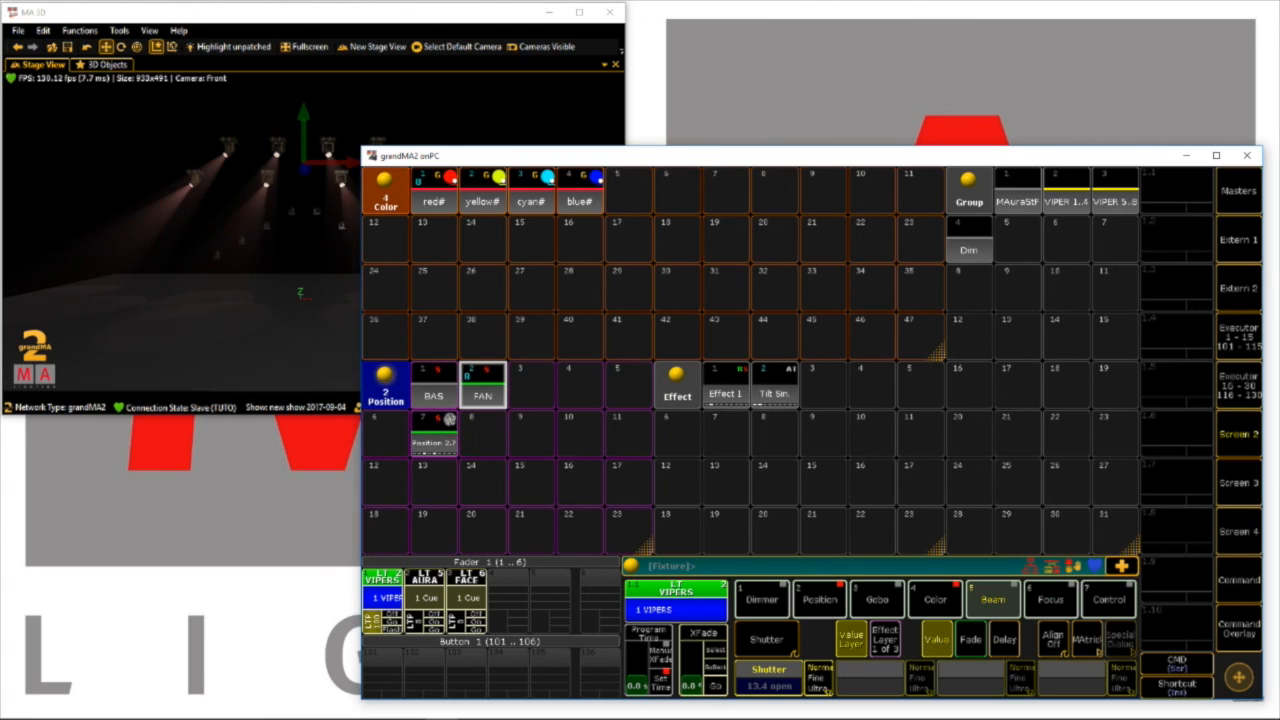
Using a 5 s program time, apply the cyan preset and Effect 1 to both VIPER groups
drag(637, 687, 637, 653)
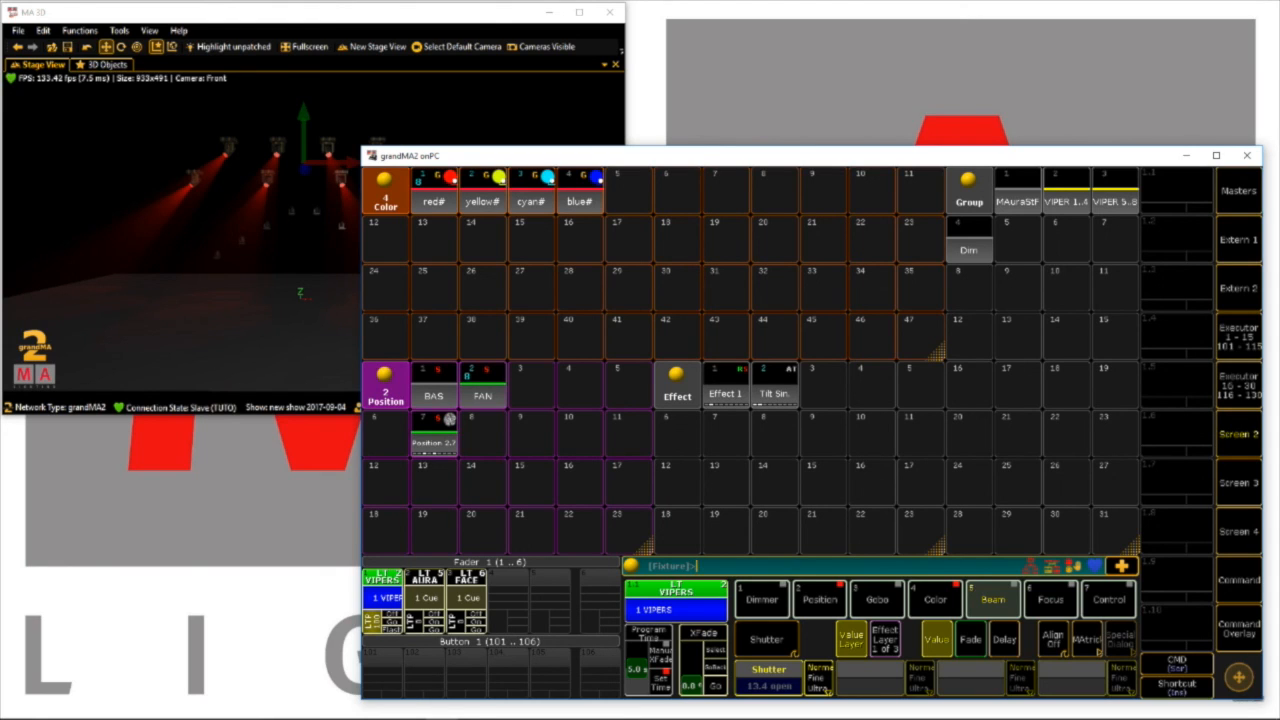
click(531, 191)
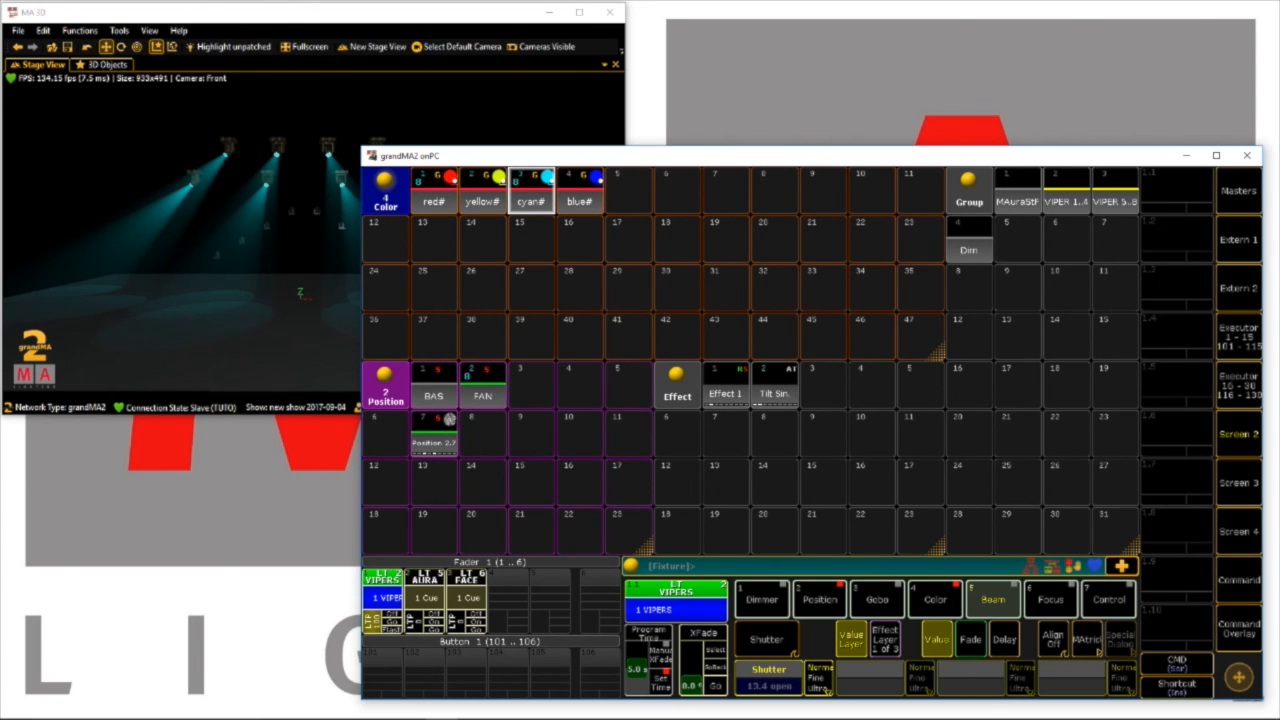
click(1066, 192)
click(1115, 192)
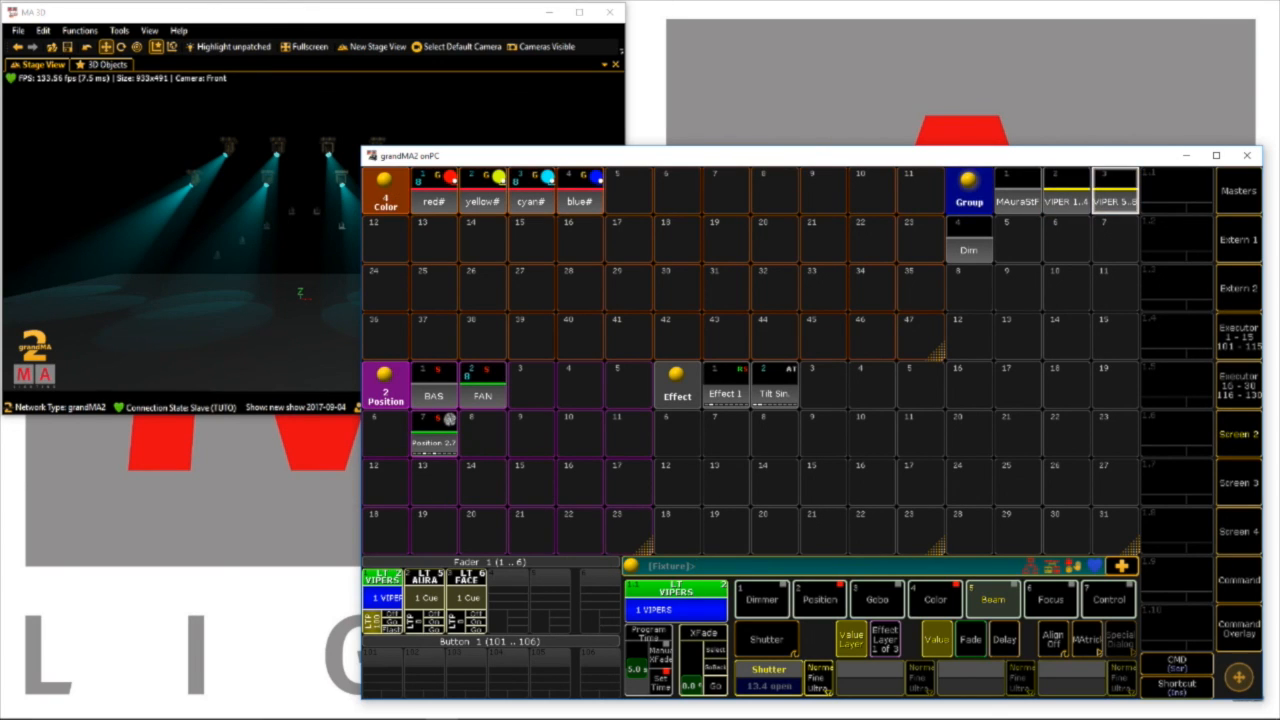
click(726, 387)
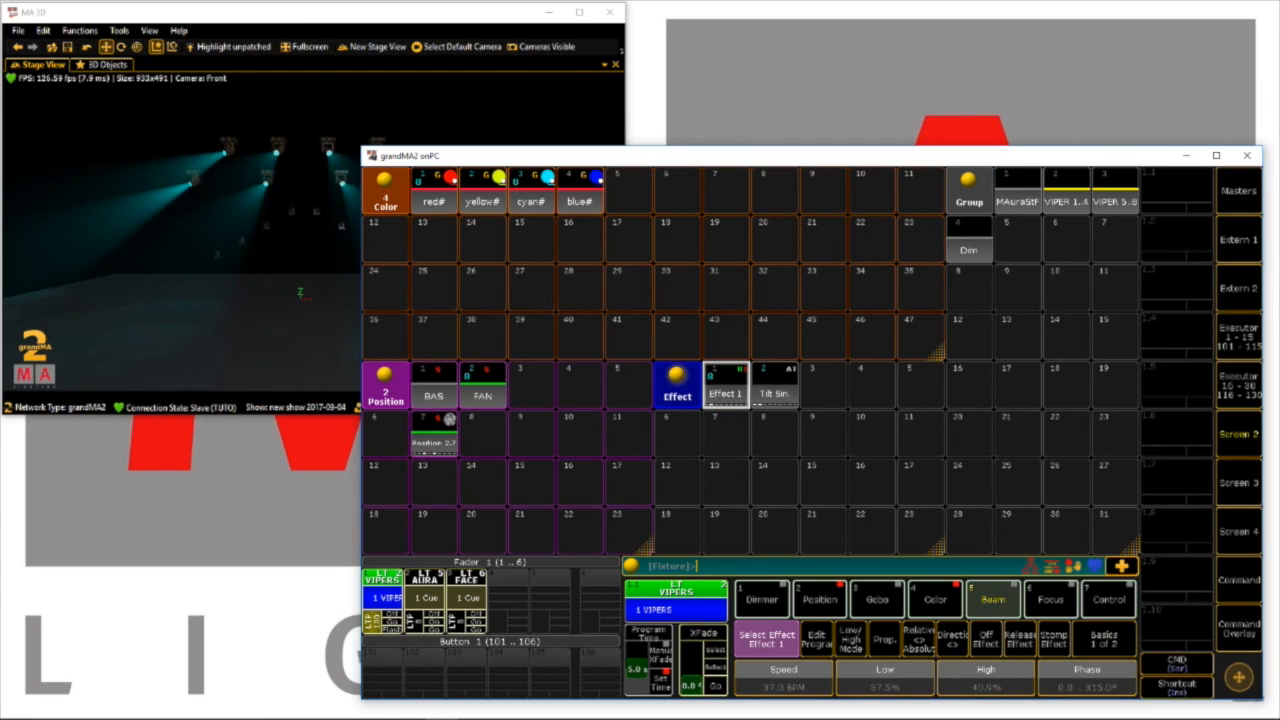
Store the VIPER look with its effect on button executor 101 and clear the programmer
click(1239, 629)
click(877, 676)
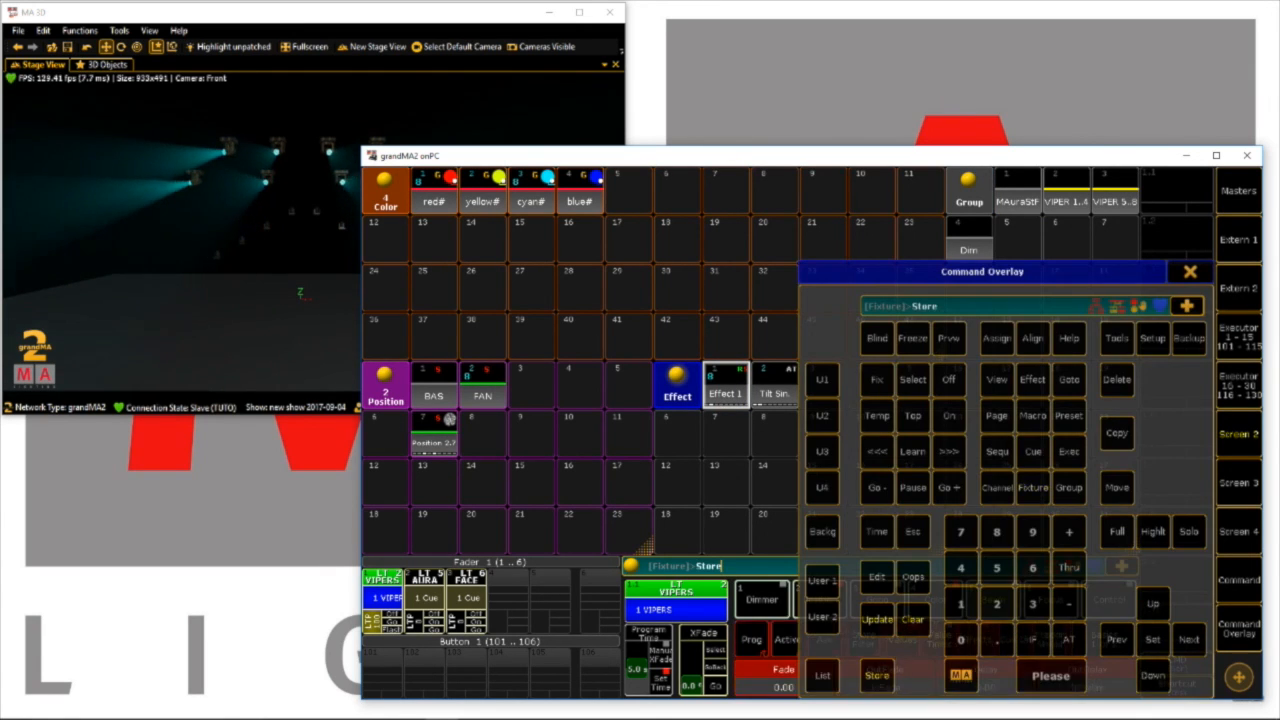
click(384, 672)
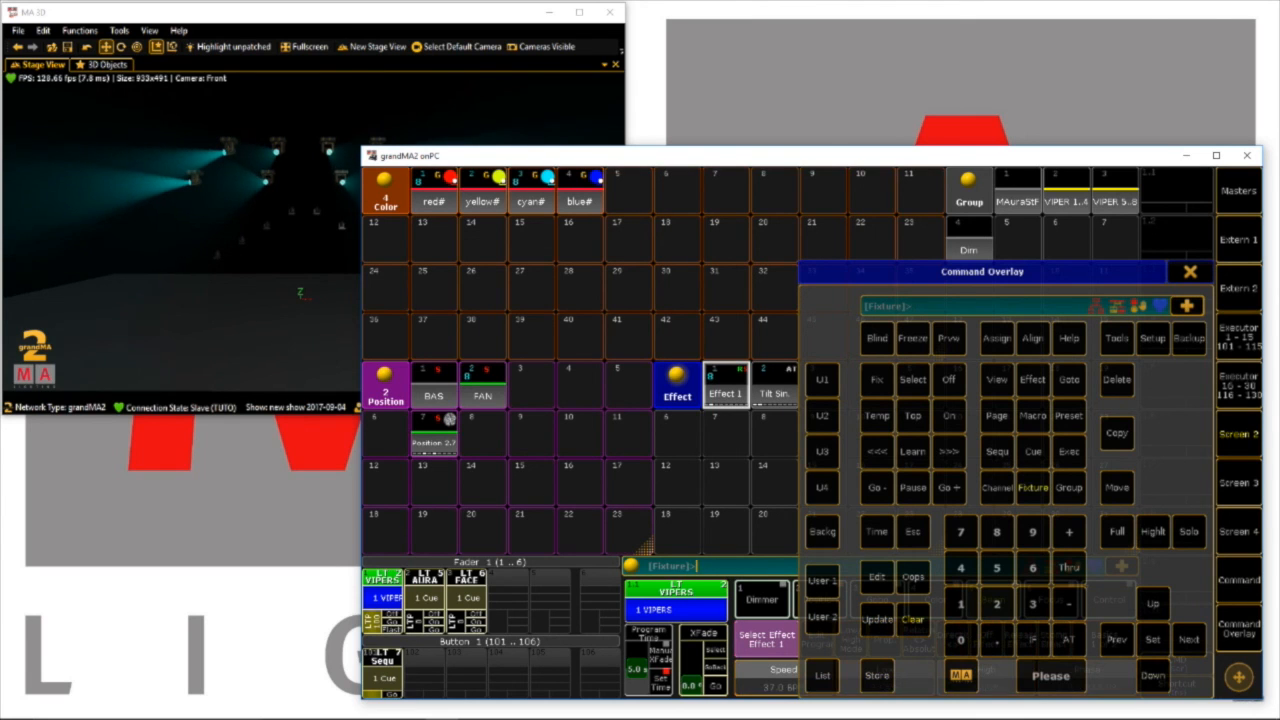
click(912, 620)
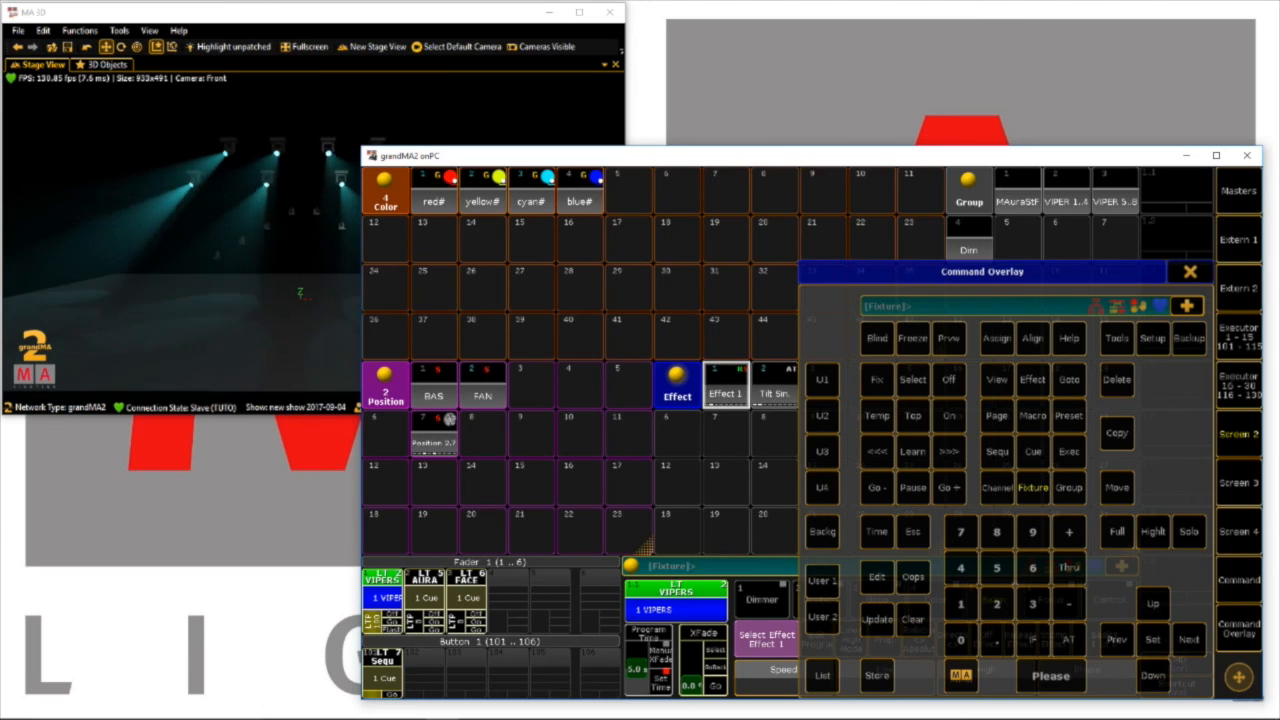
Assign Speed 1 as the speed master in the options of button executor 101's sequence
click(383, 657)
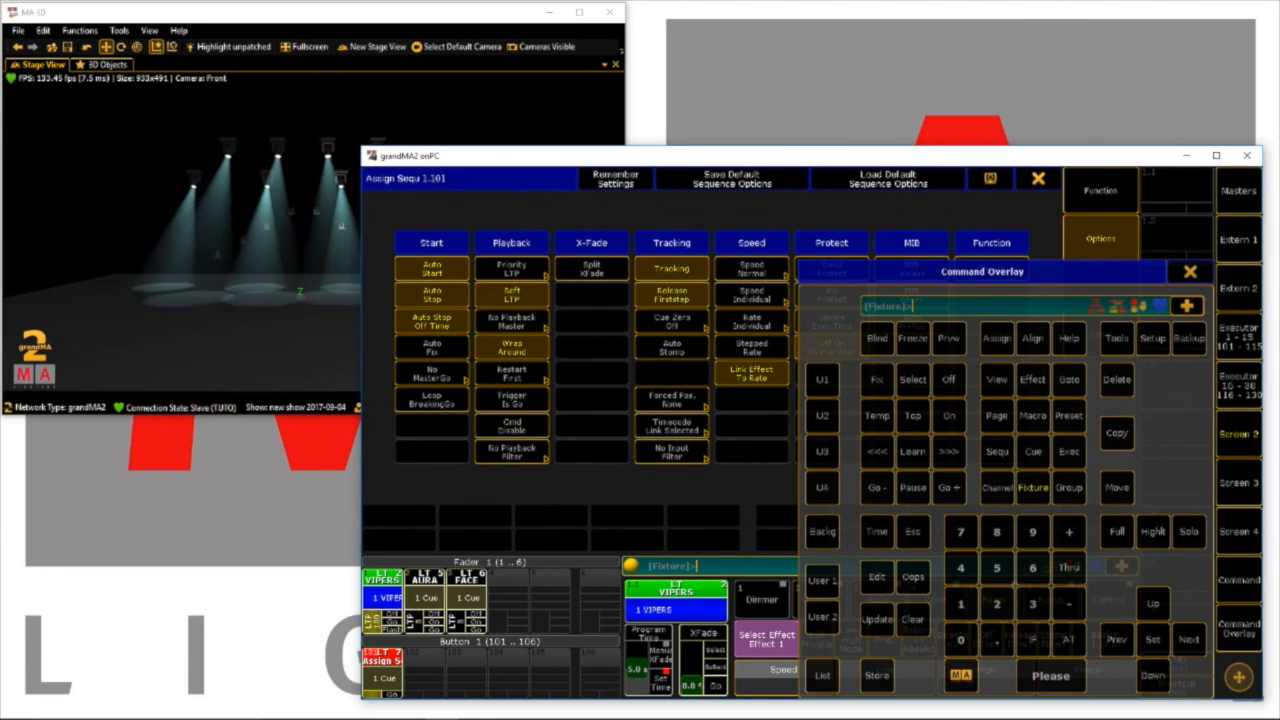
click(1190, 272)
click(751, 295)
click(785, 352)
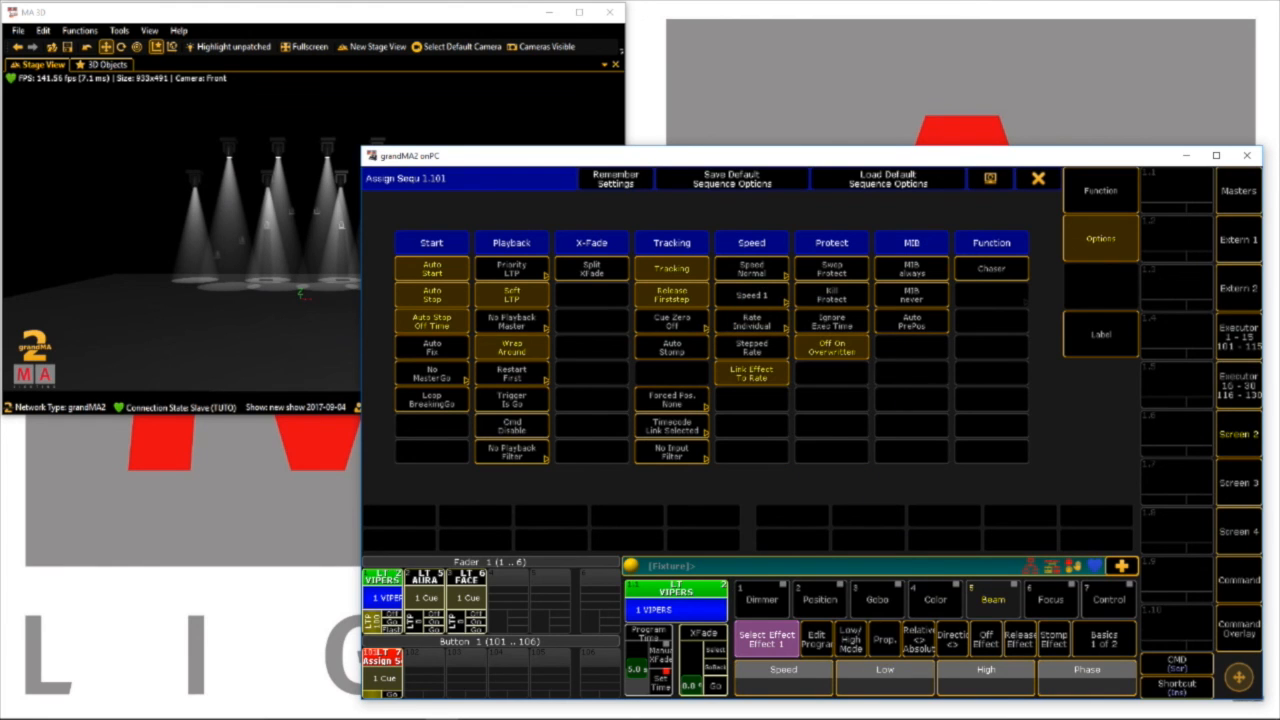
click(1038, 178)
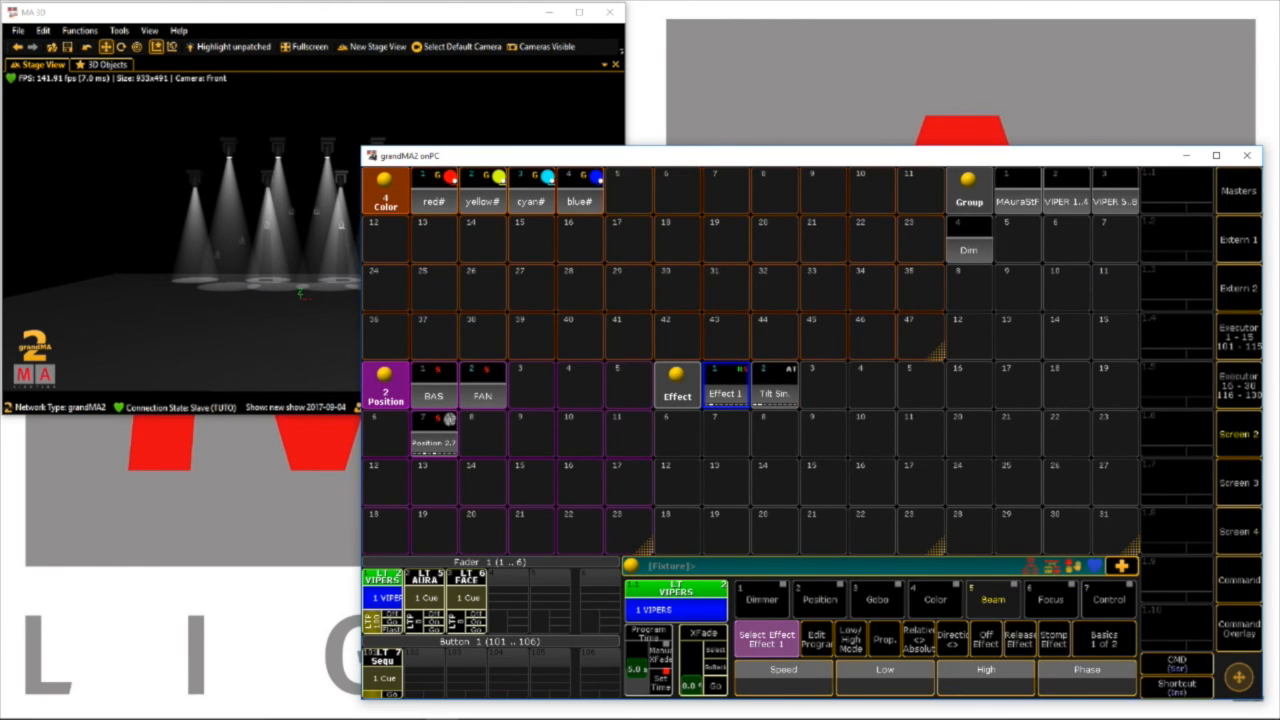
Assign the Speed 1 special master to fader executor 6 and lower its fader to Stop
click(600, 589)
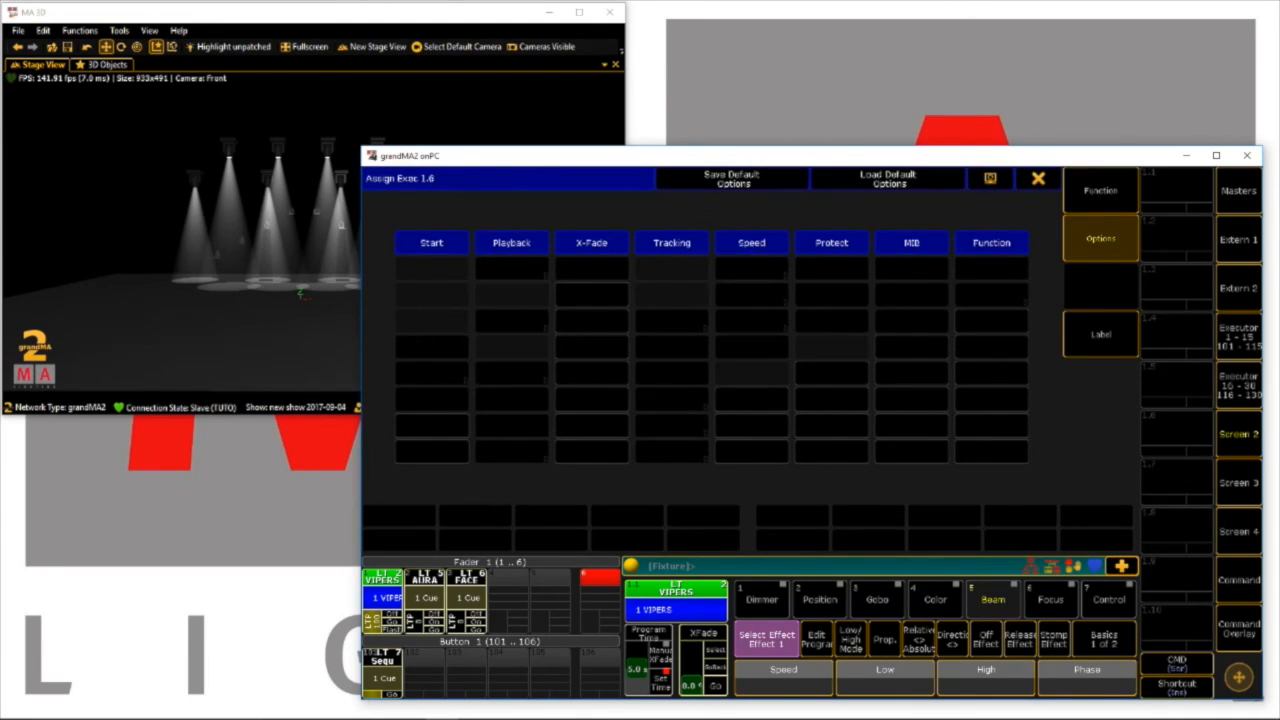
click(1100, 190)
click(1020, 516)
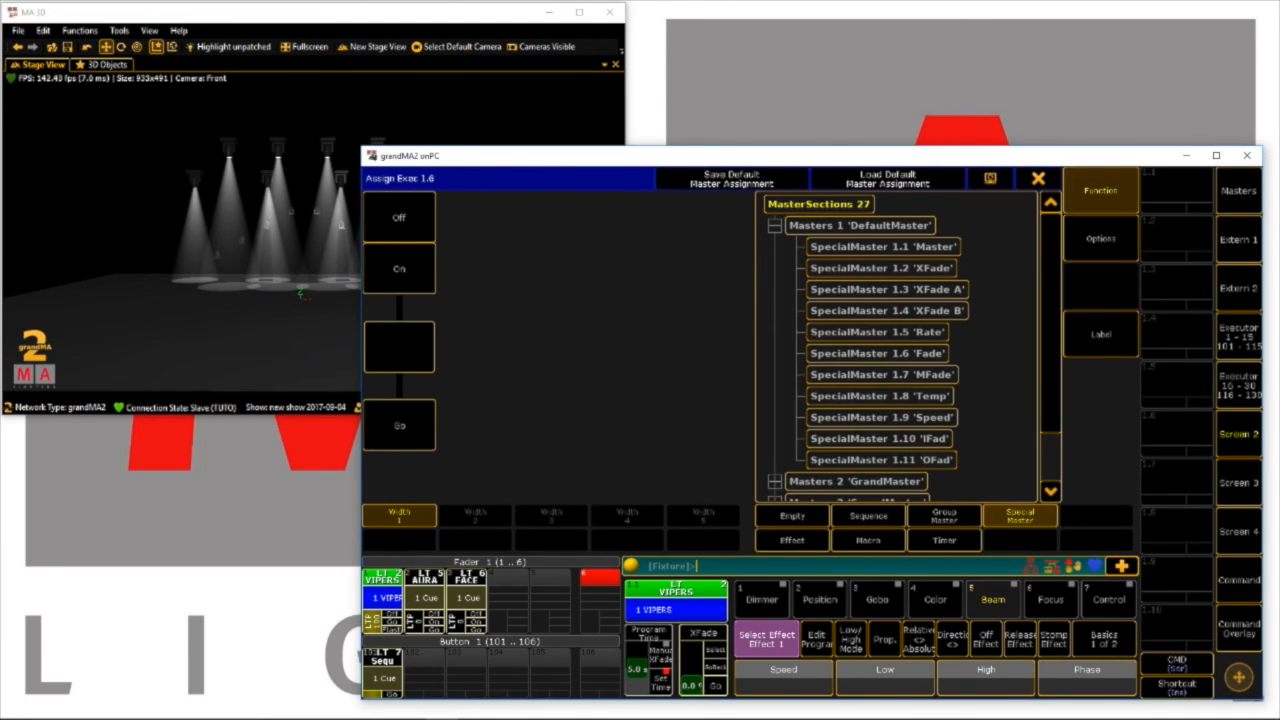
drag(1050, 340, 1050, 392)
click(775, 439)
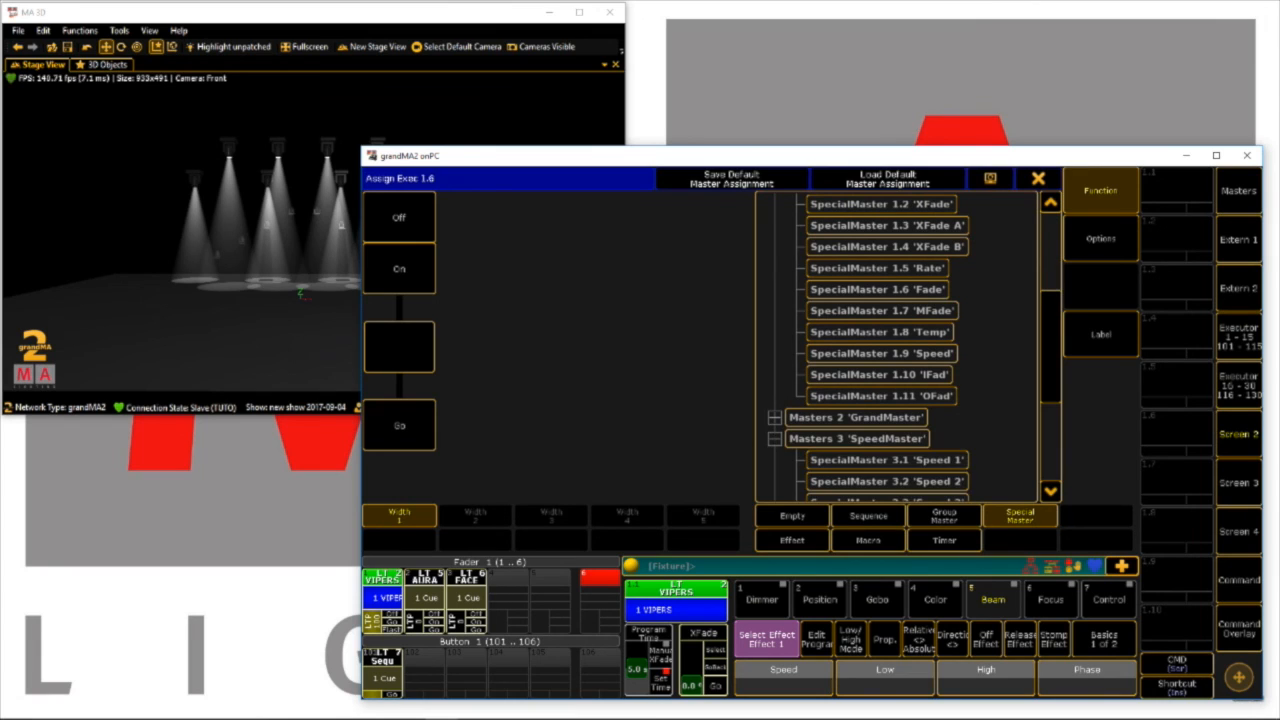
click(887, 460)
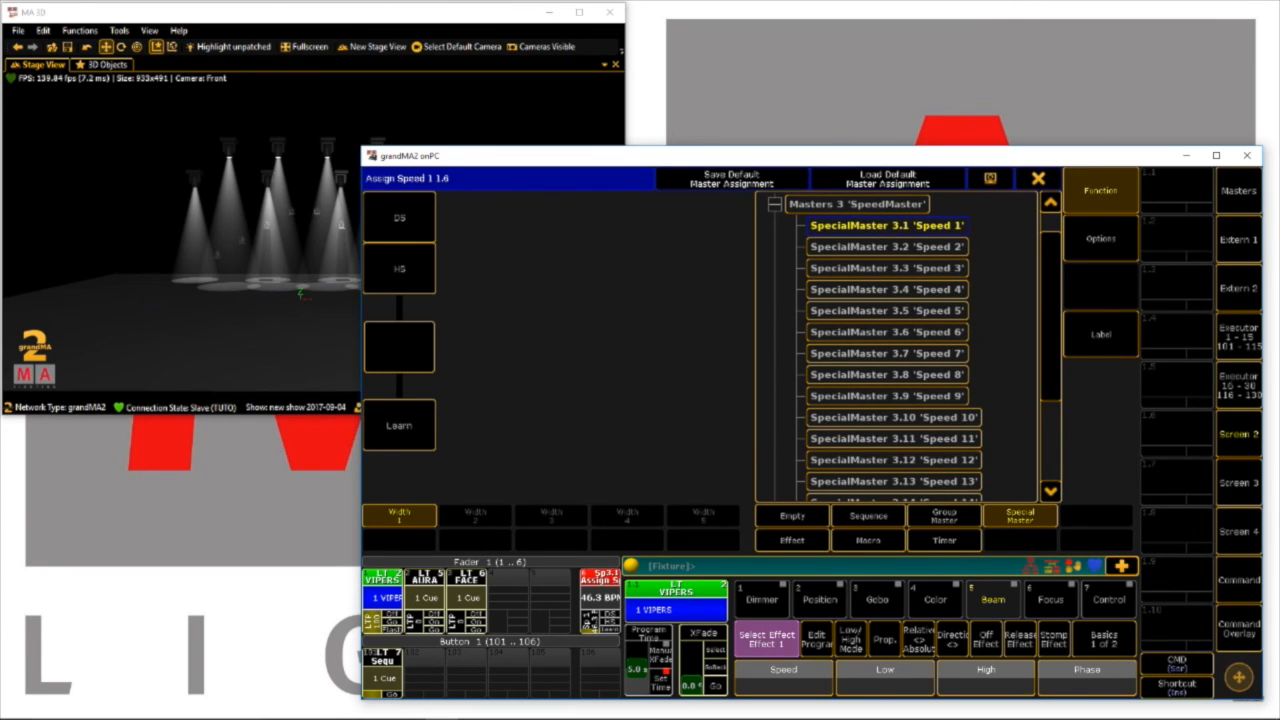
click(1038, 178)
drag(589, 621, 589, 631)
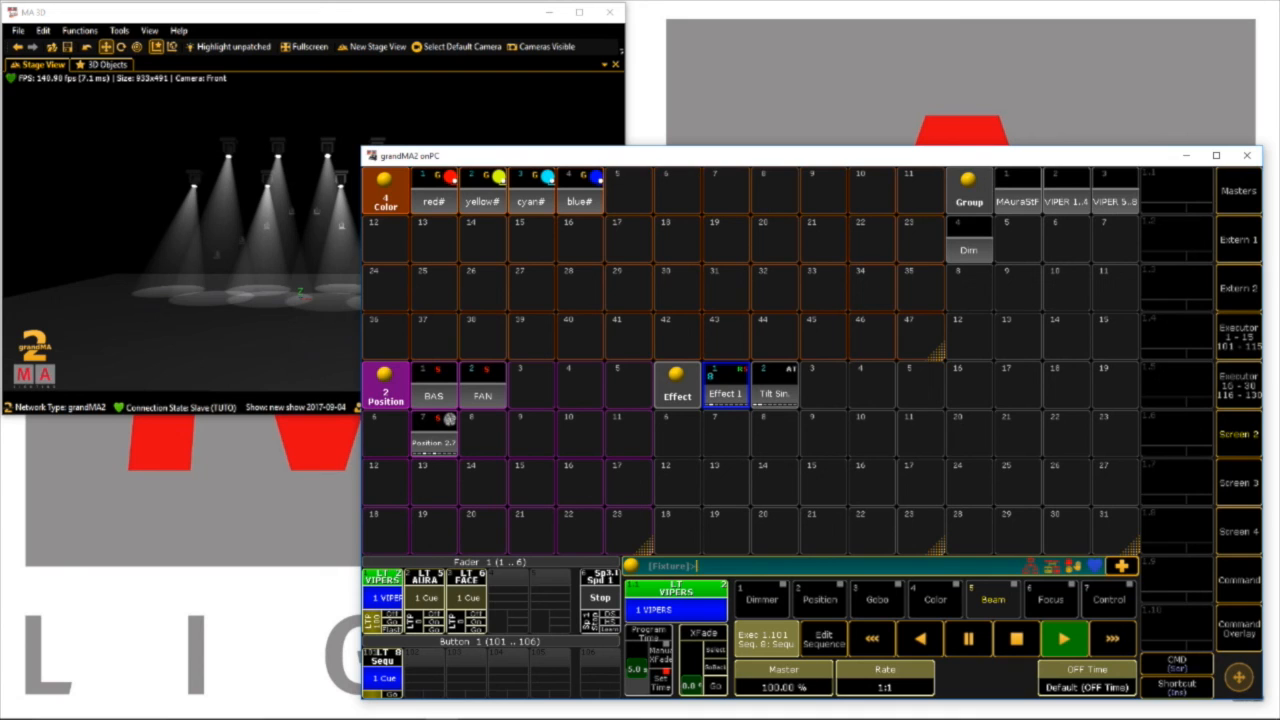
Set the button function of executor 101 to Toggle
click(382, 656)
click(399, 425)
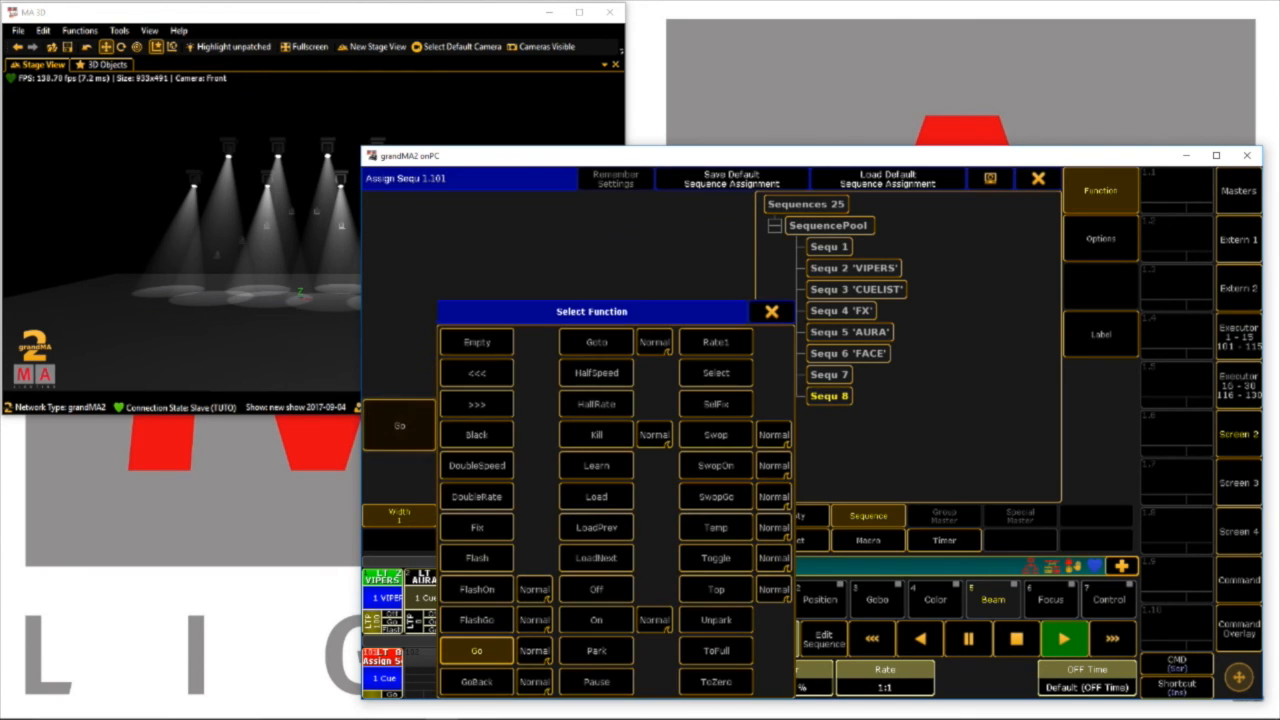
click(716, 558)
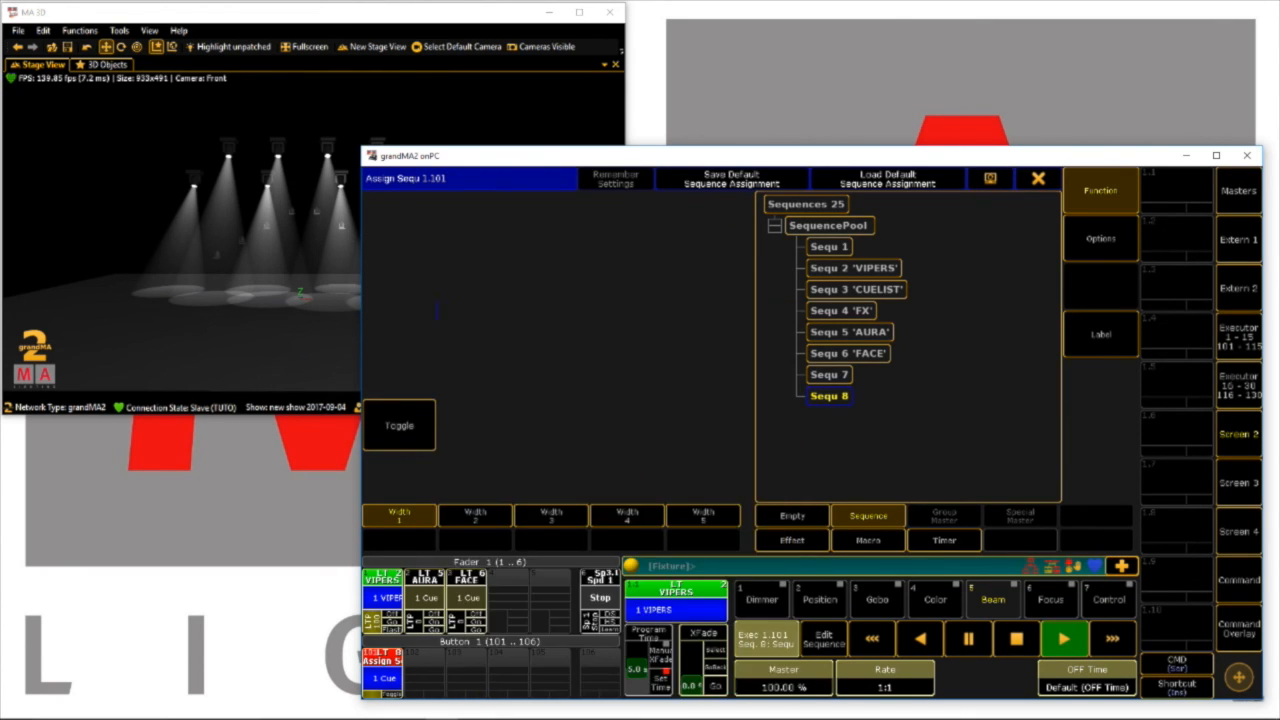
click(1038, 178)
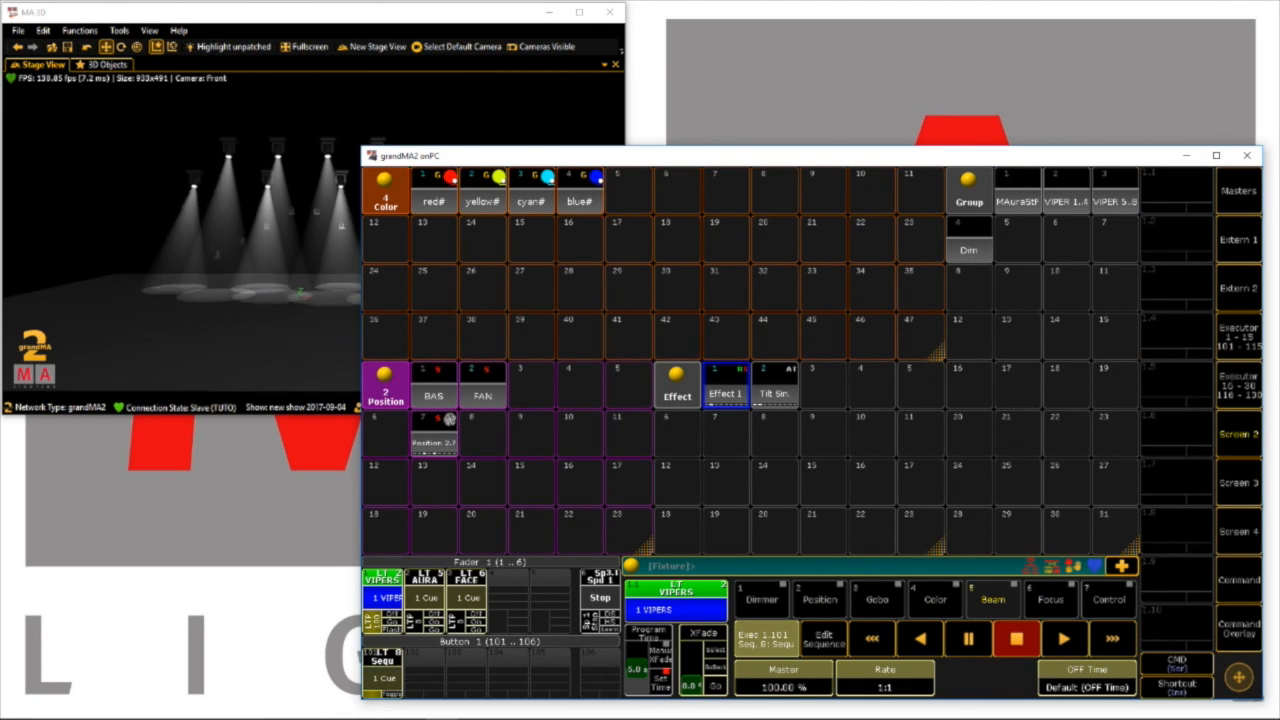
Run executor 101's effect with the Speed 1 fader at 172 BPM, slow it to 66.2 BPM, and toggle the executor off
click(382, 692)
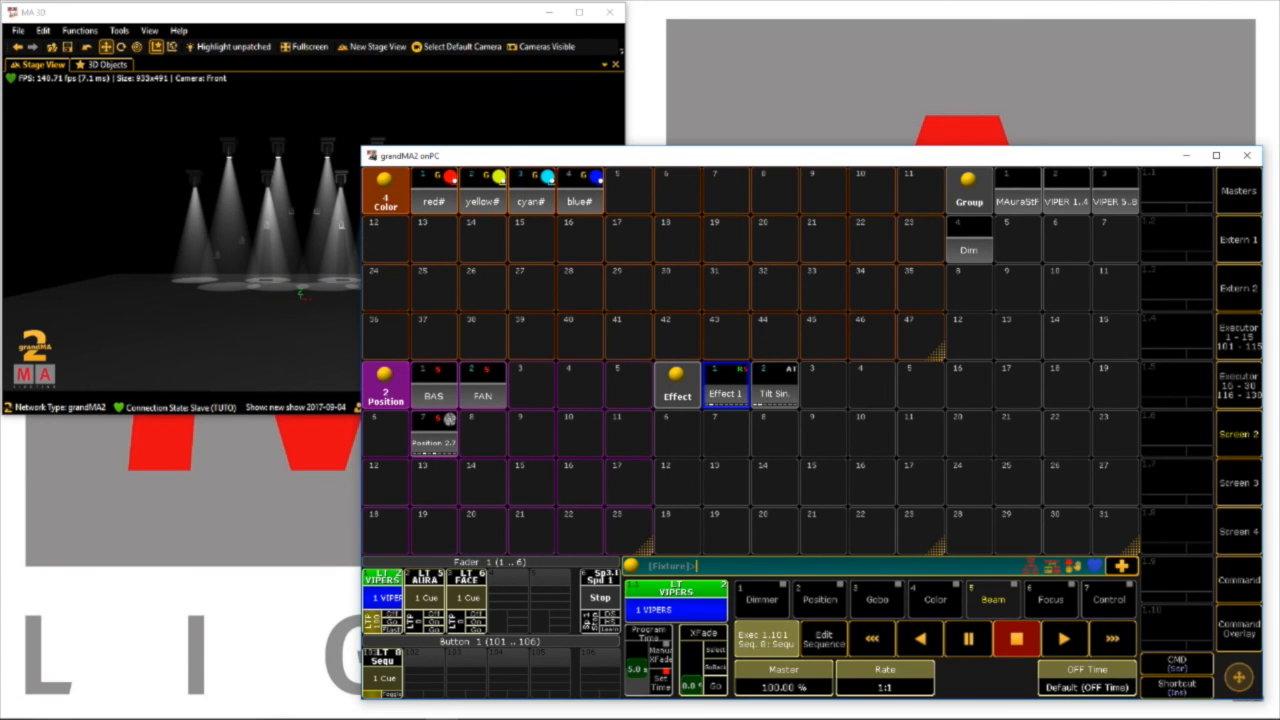
drag(590, 631, 590, 615)
click(382, 692)
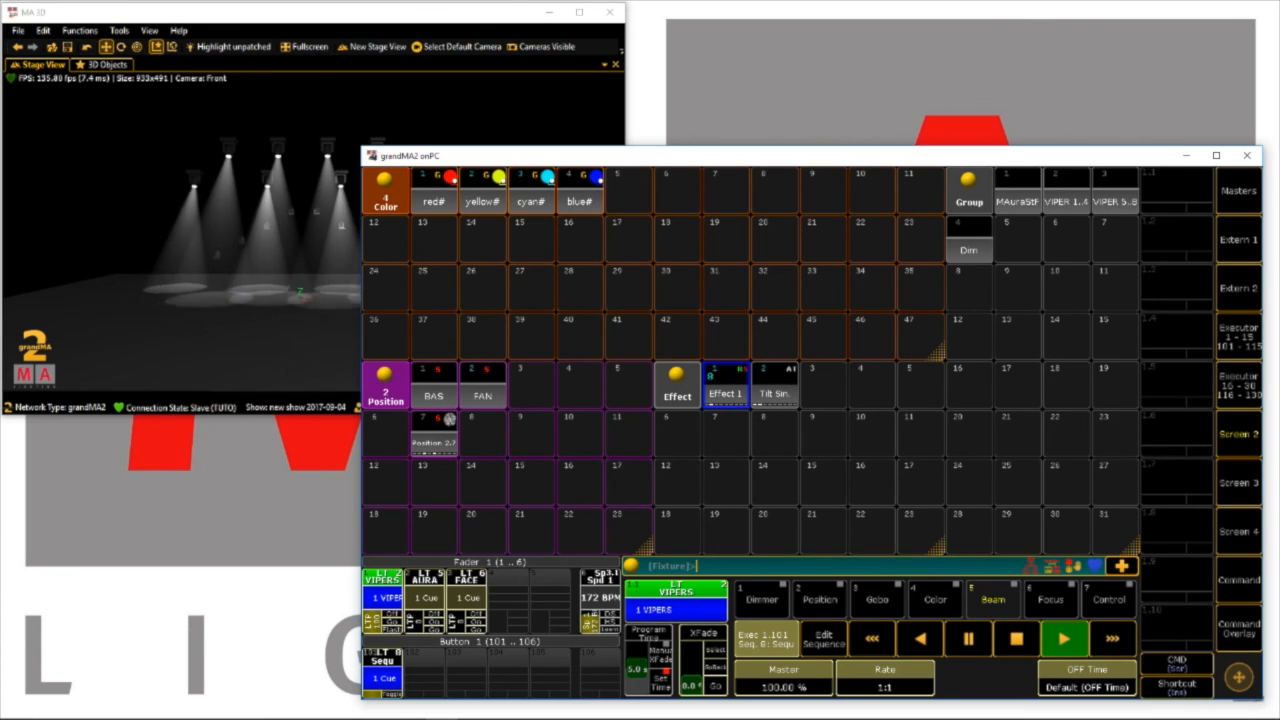
drag(590, 616, 590, 626)
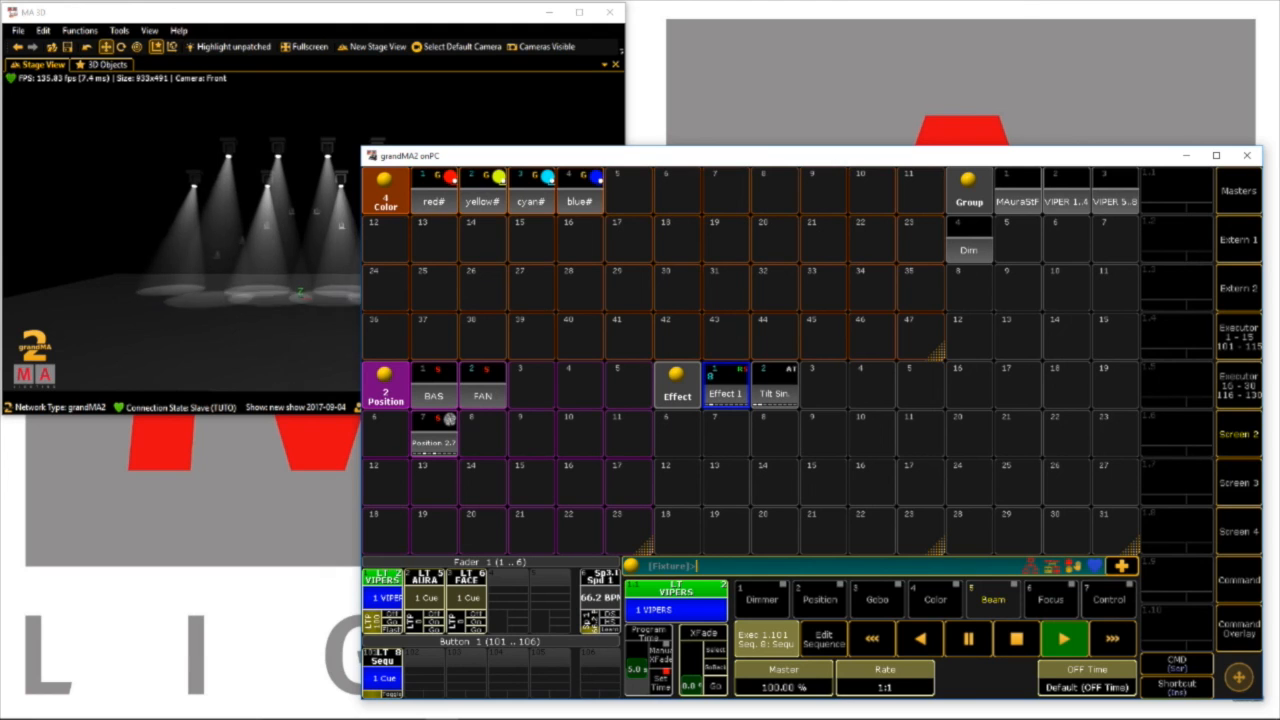
click(384, 692)
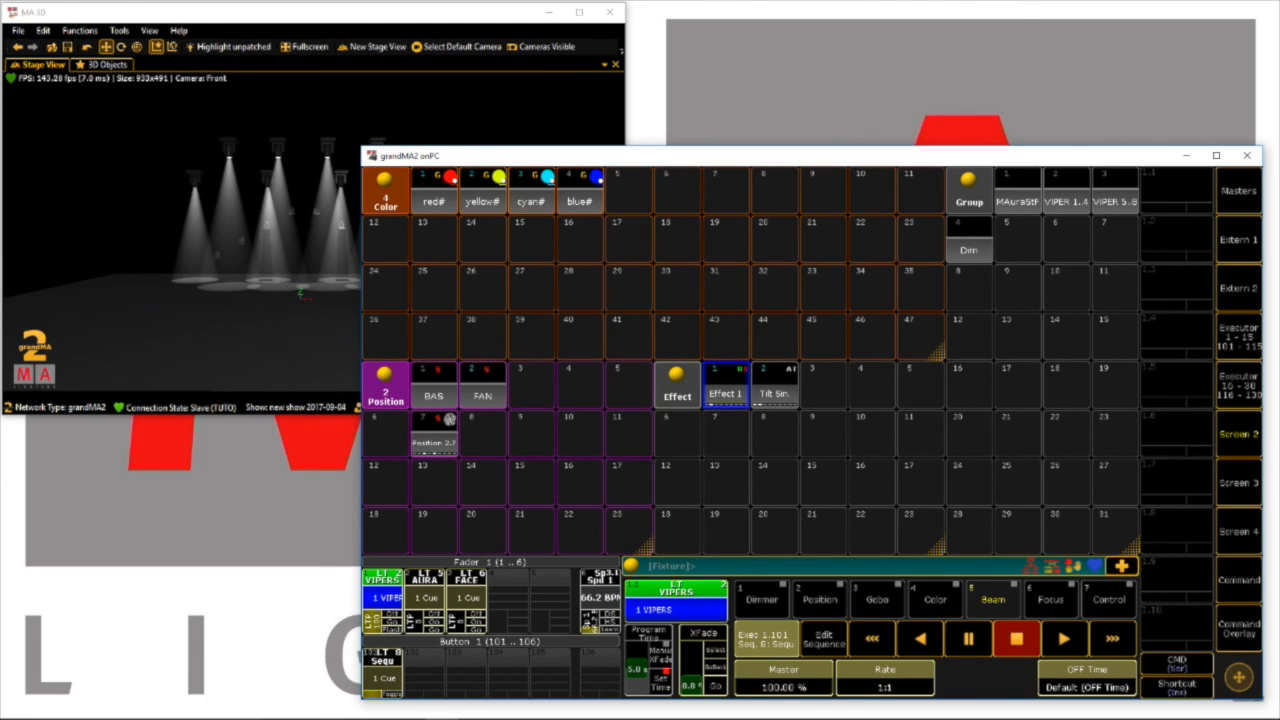
Apply Effect 1 to both VIPER groups
click(1066, 191)
click(1115, 191)
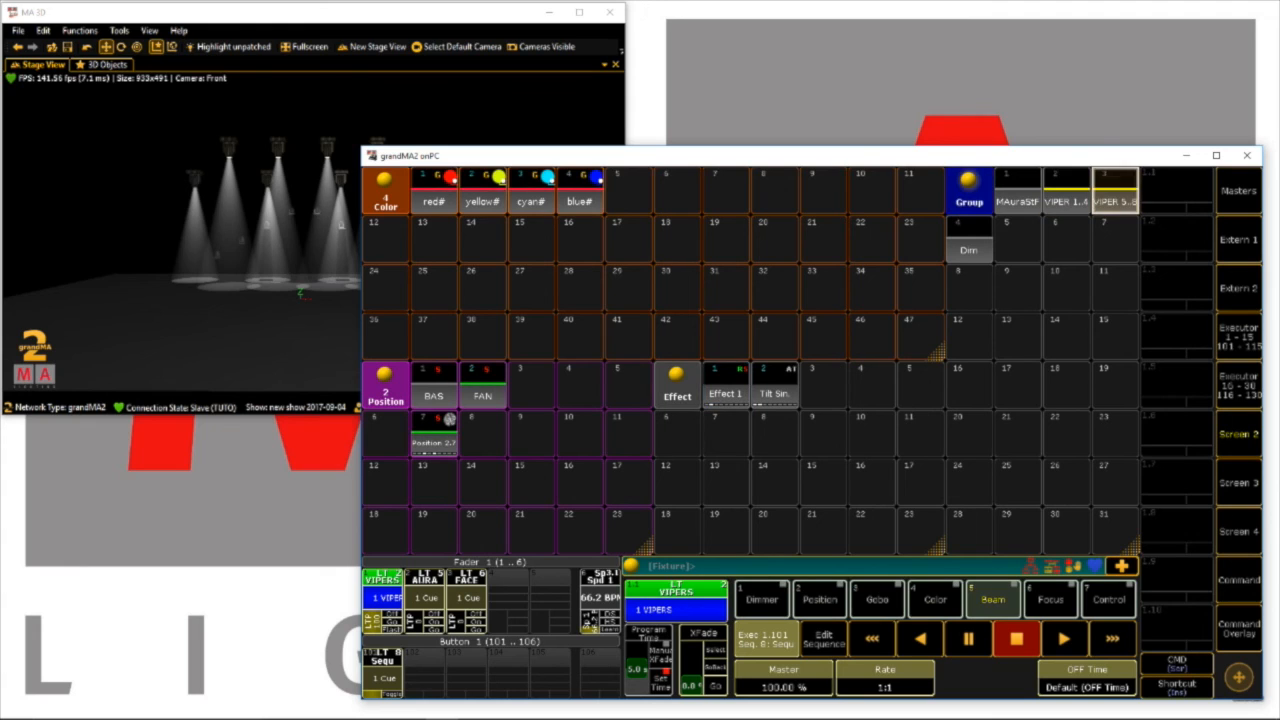
click(726, 386)
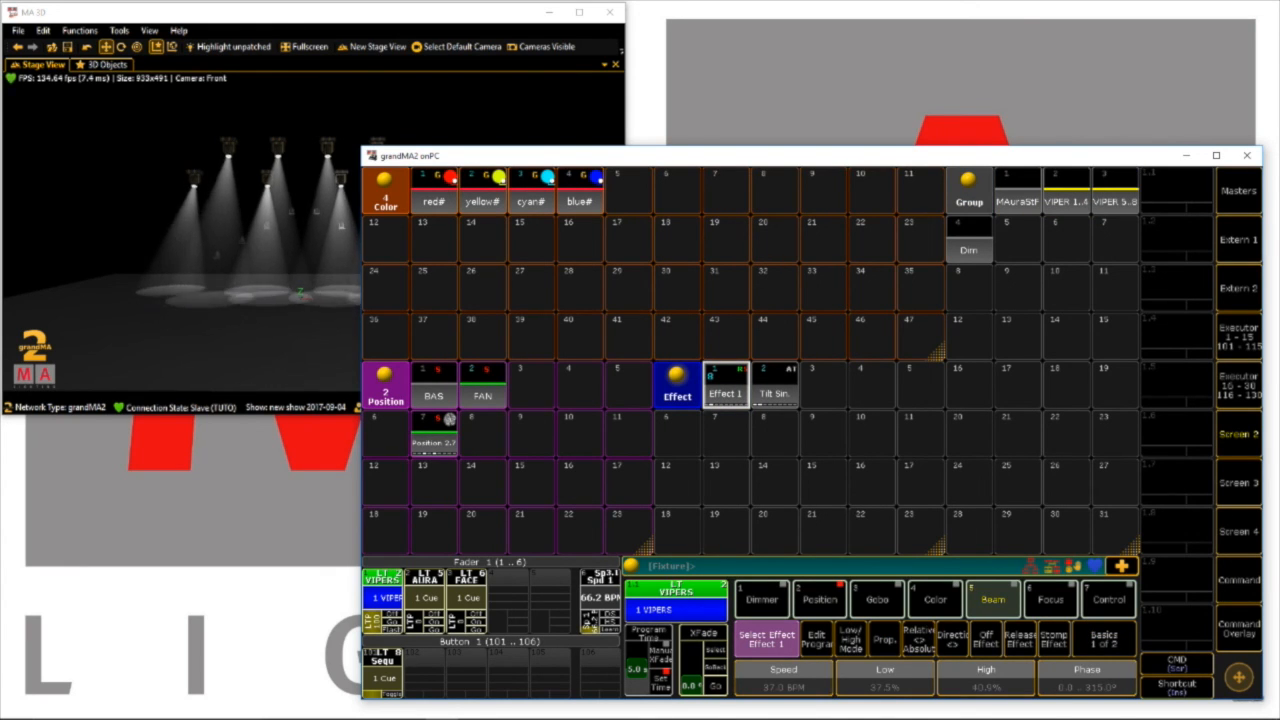
Store the programmed VIPER effect on fader executor 4 and clear the programmer
click(1238, 629)
click(877, 676)
click(508, 598)
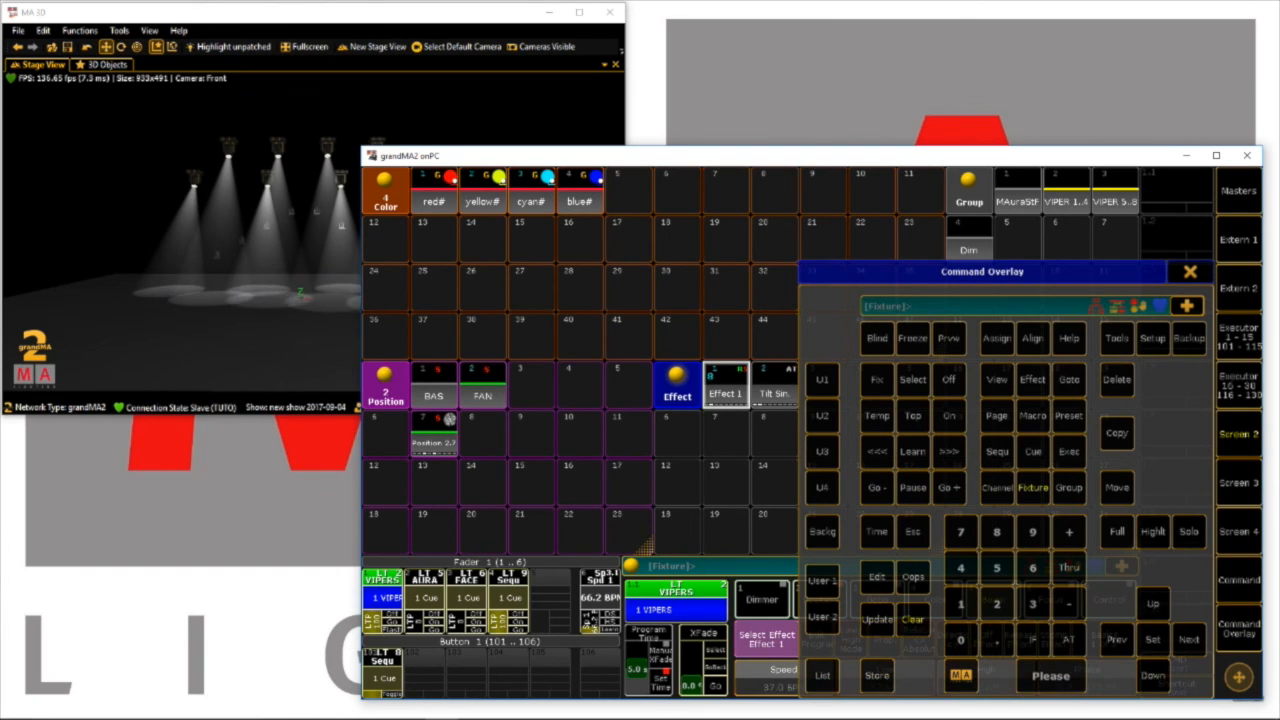
click(913, 620)
click(1190, 272)
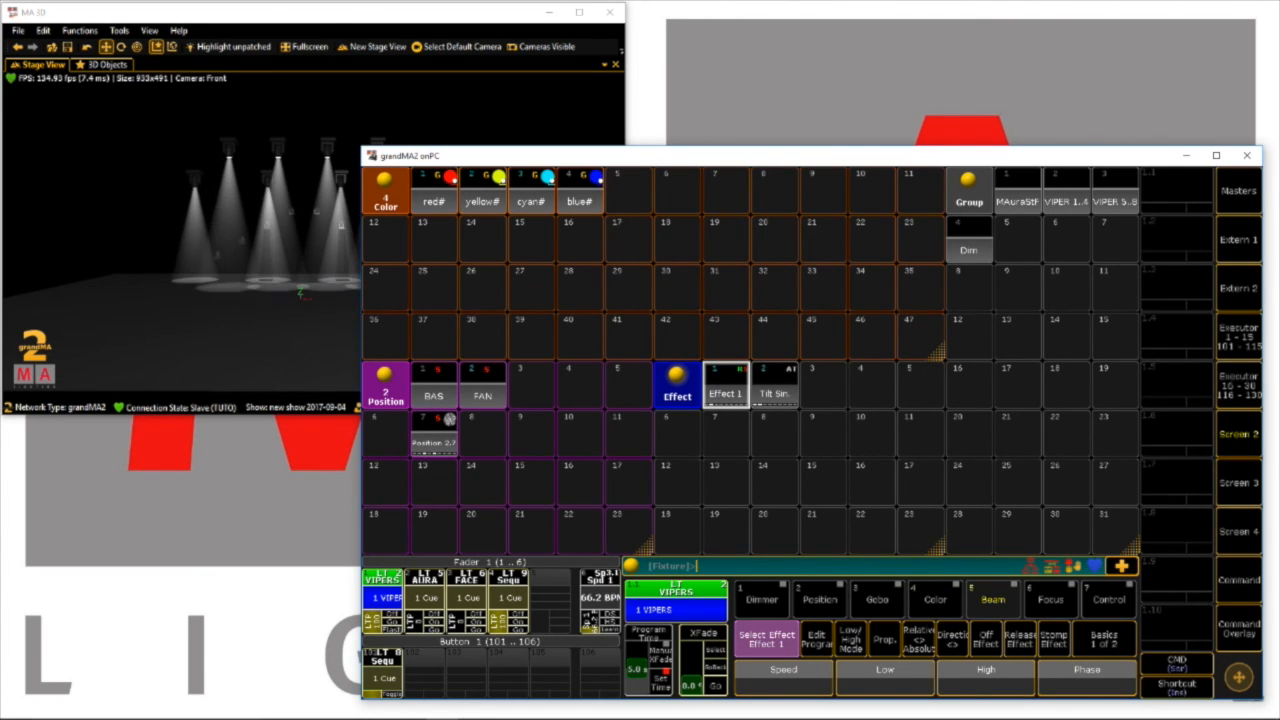
click(1238, 627)
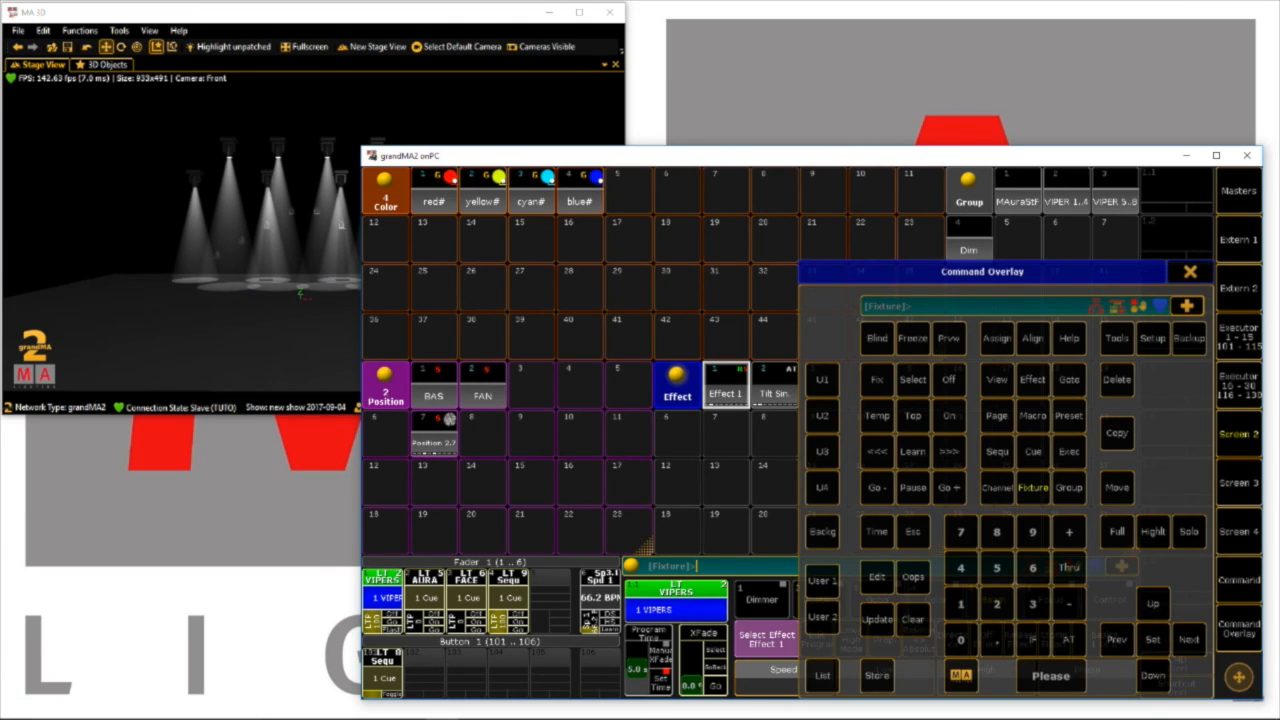
click(1190, 272)
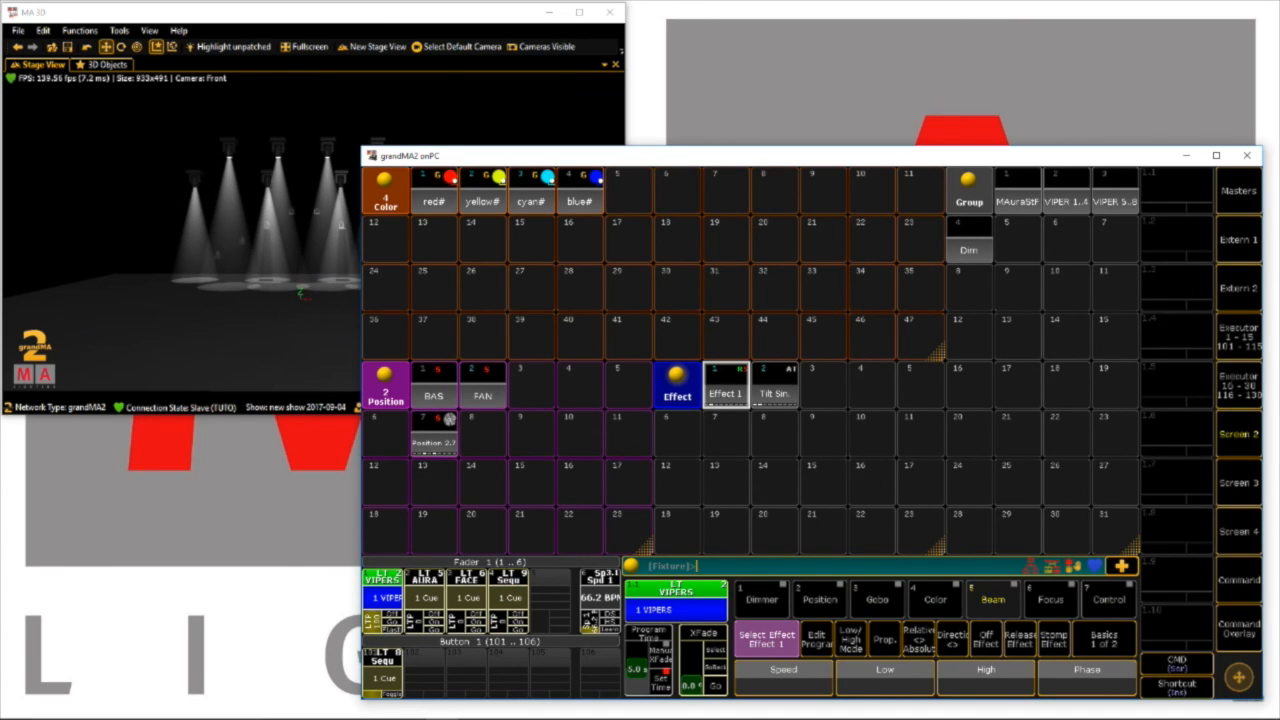
Assign Speed 1 as the speed master of executor 4's sequence and run its effect at 46.3 BPM
click(509, 576)
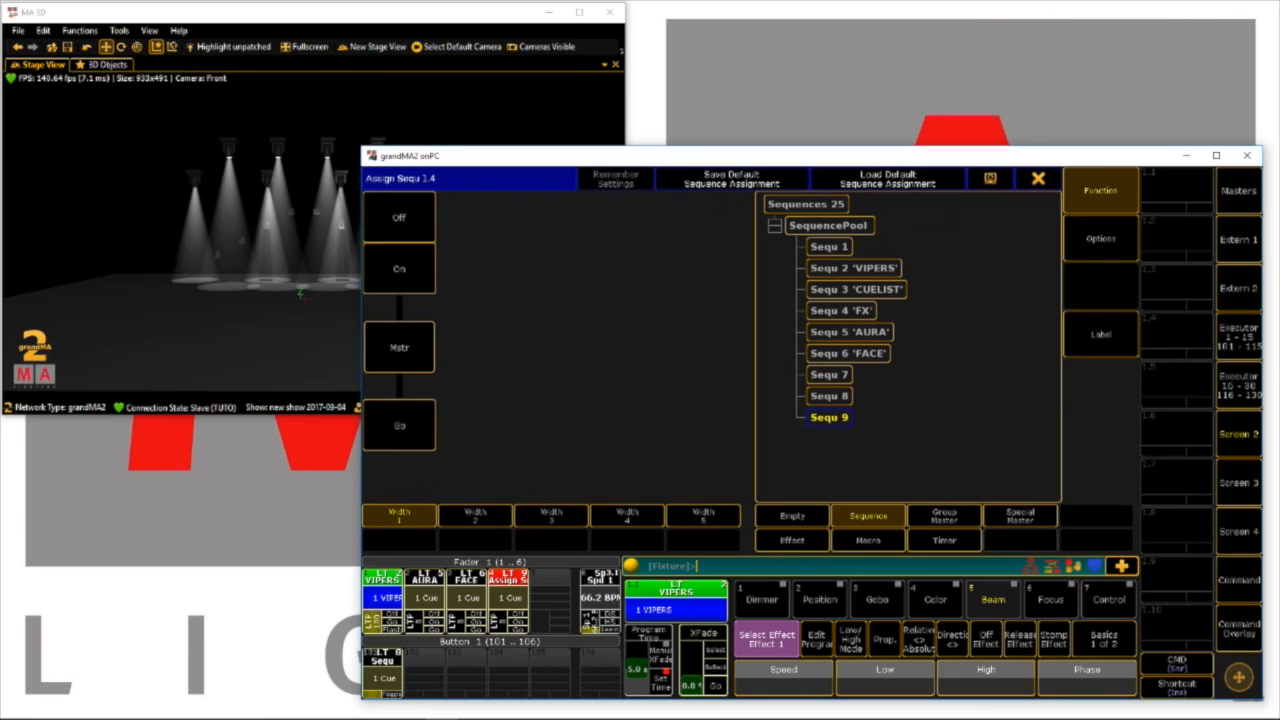
click(1100, 239)
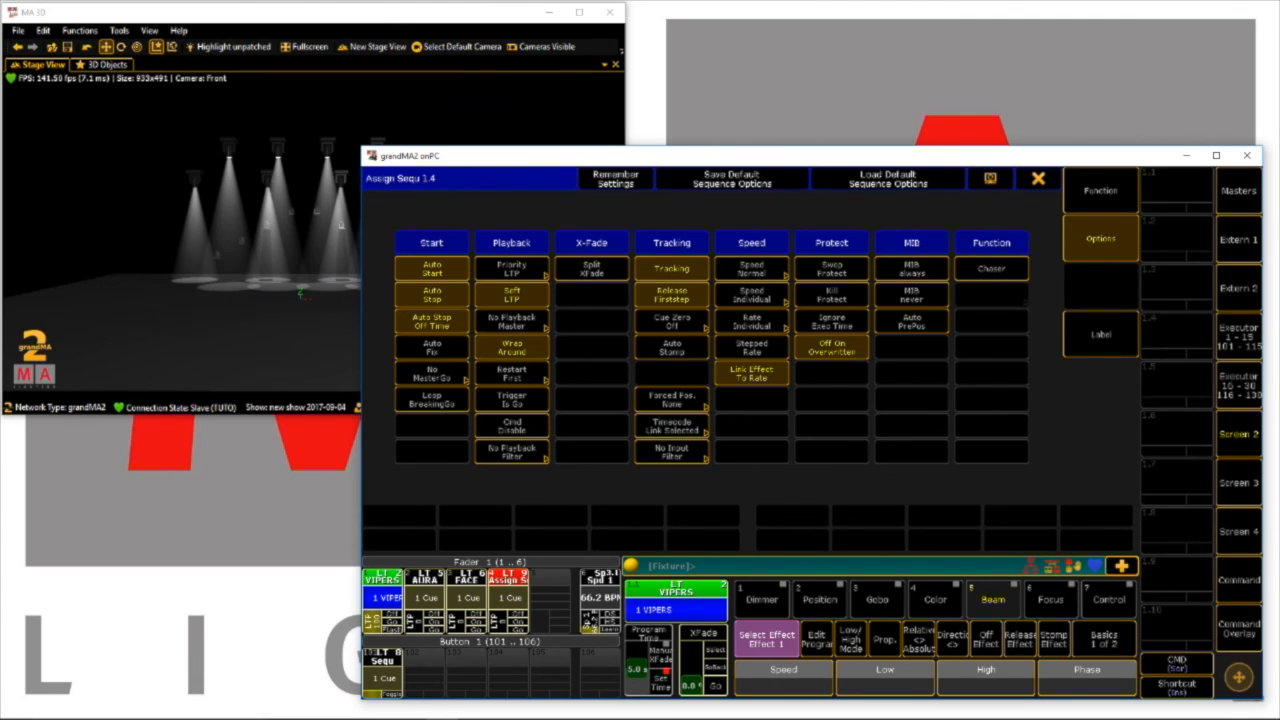
click(752, 295)
click(780, 353)
click(1038, 179)
drag(497, 630, 497, 611)
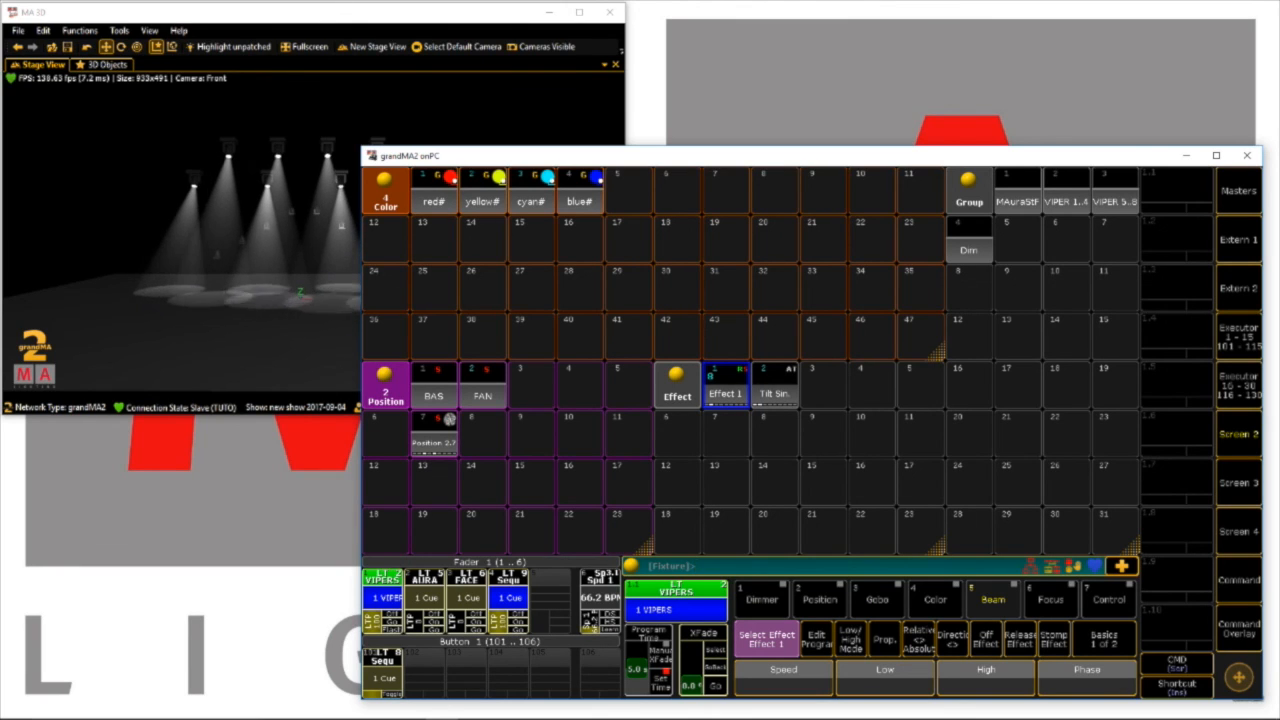
drag(589, 620, 589, 623)
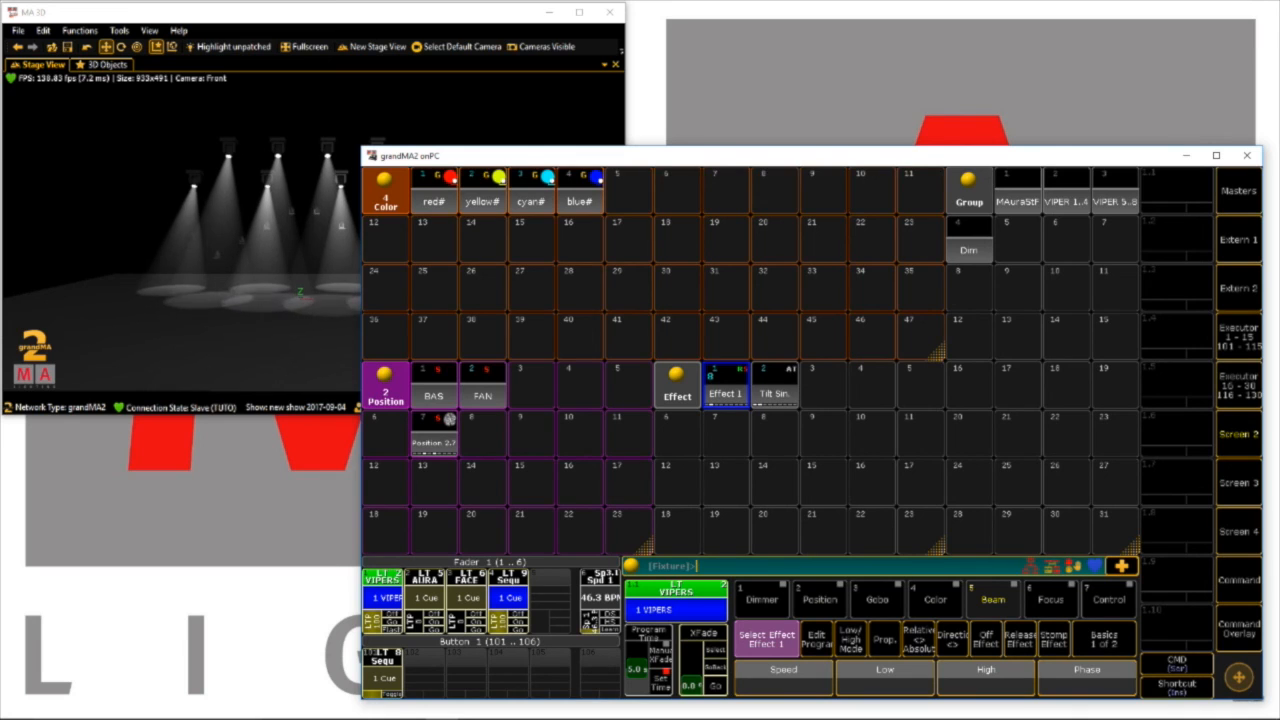
click(508, 576)
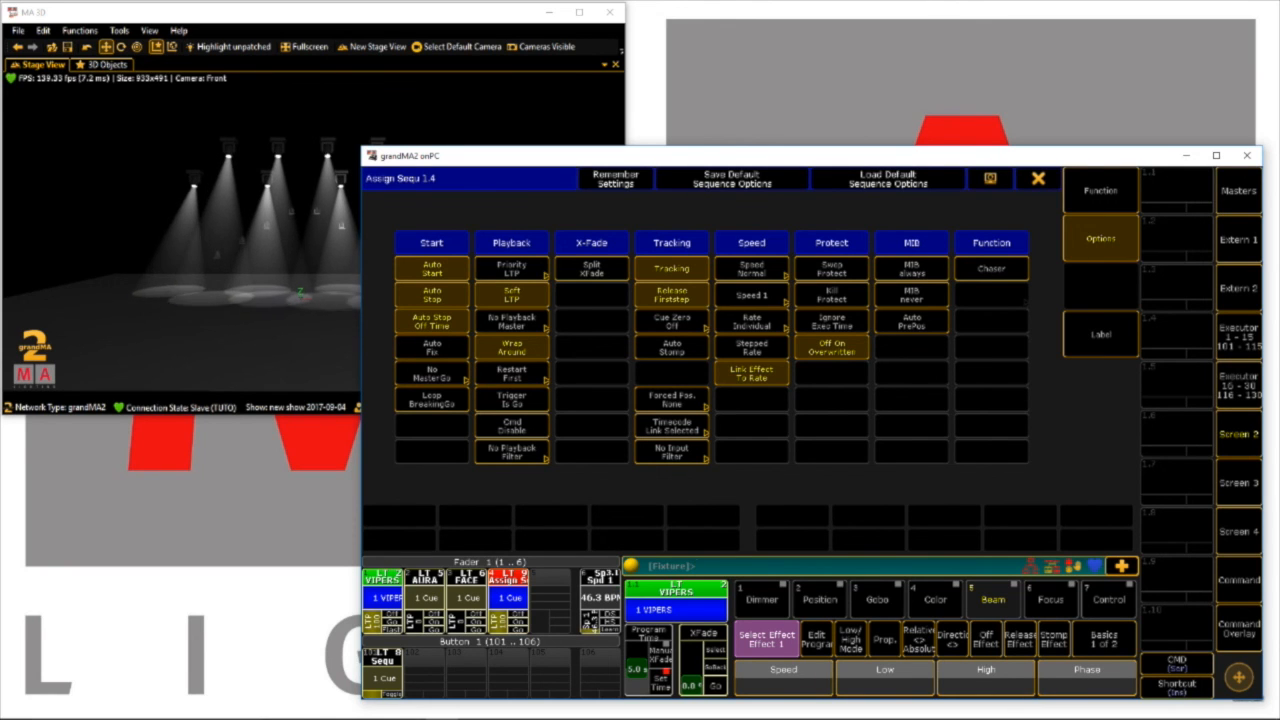
key(Escape)
click(508, 598)
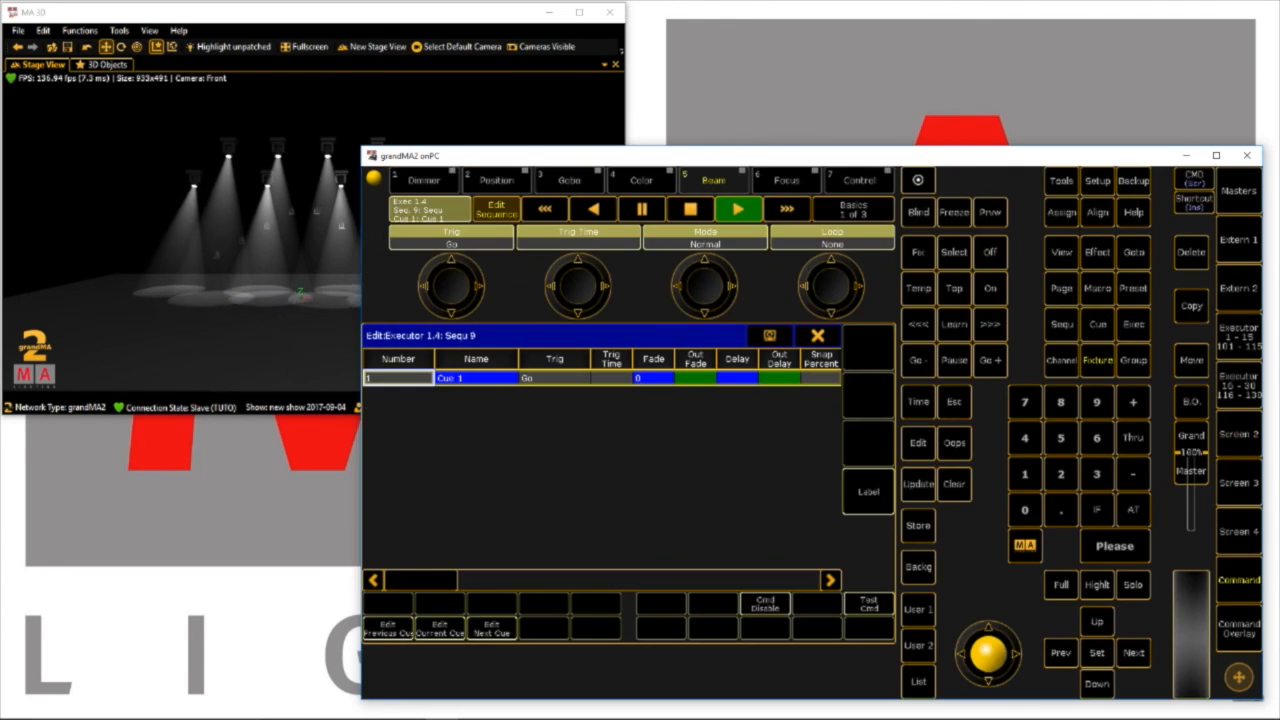
click(818, 336)
Set the fader function of executor 4 to TempFader
click(508, 578)
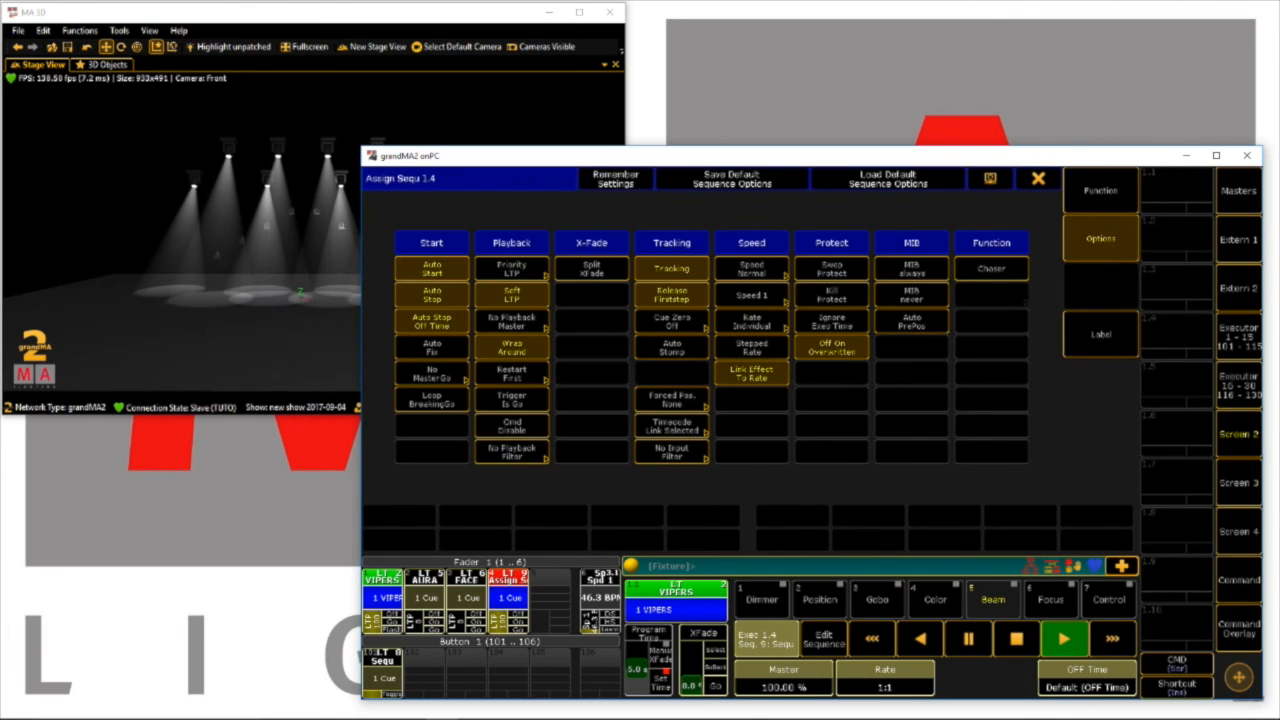
click(1100, 191)
click(399, 348)
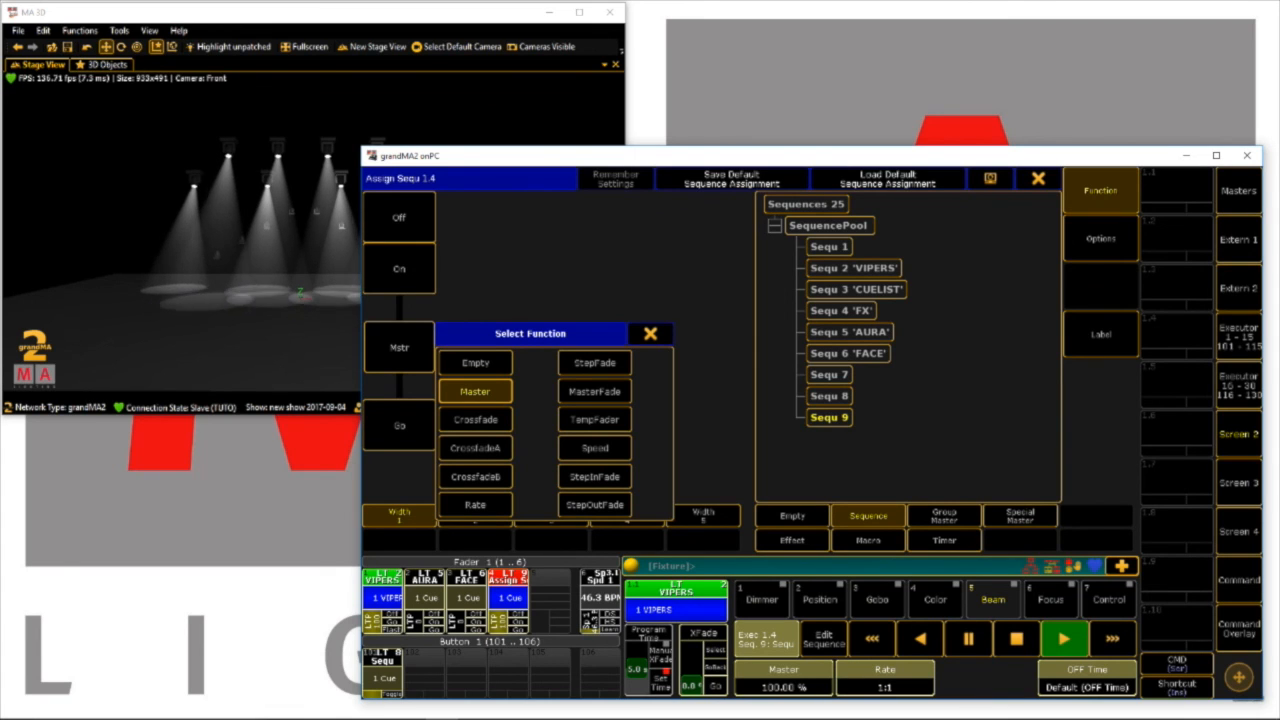
click(594, 419)
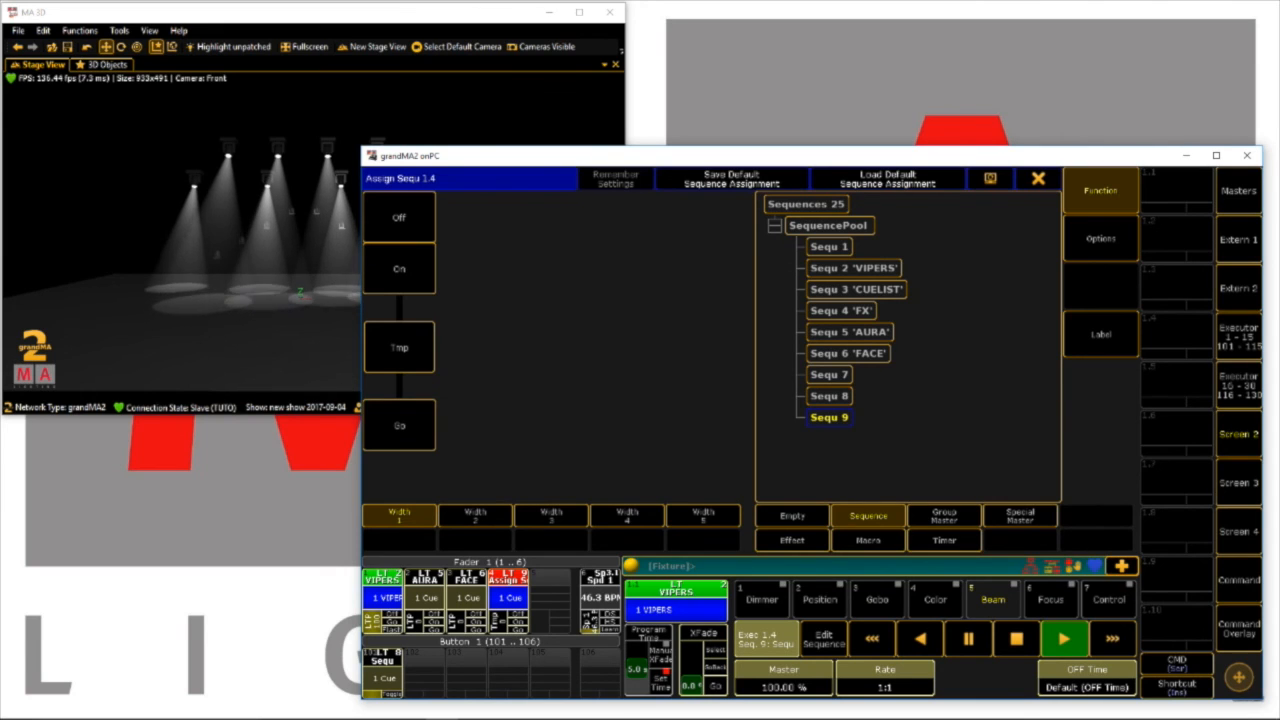
key(Escape)
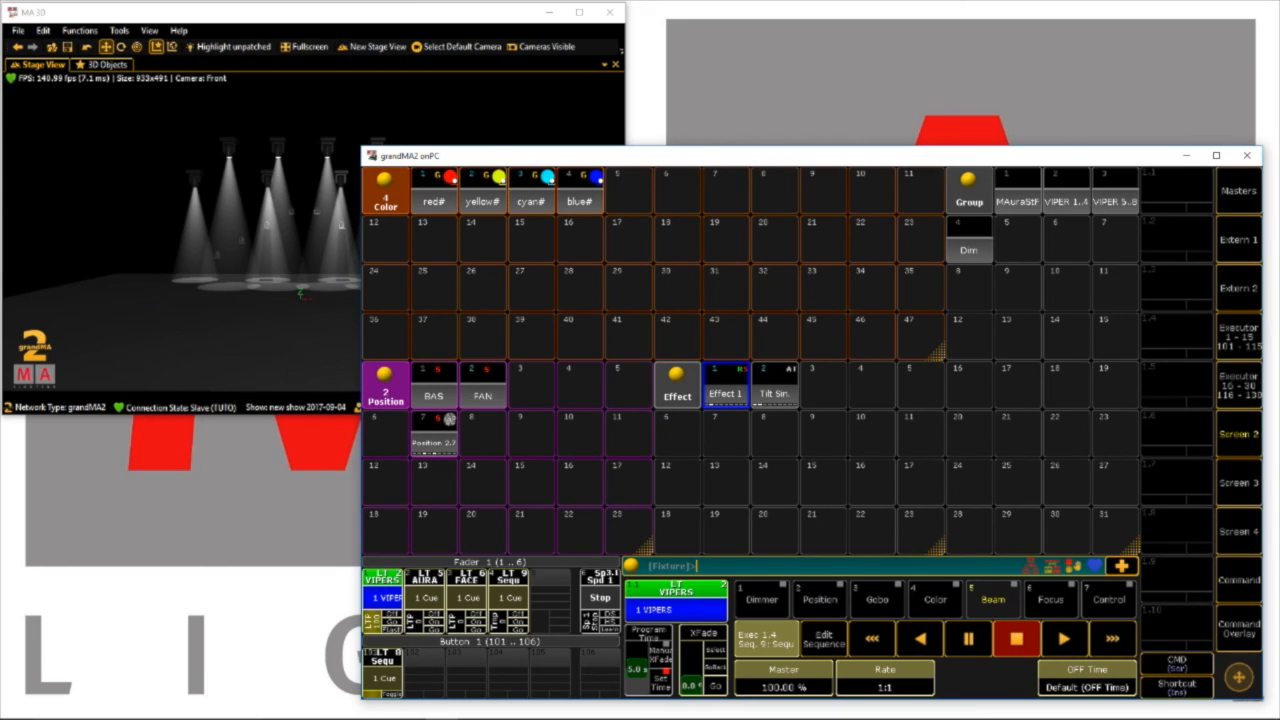
Apply the Tilt Sin. effect to both VIPER groups and clear the programmer
click(1115, 191)
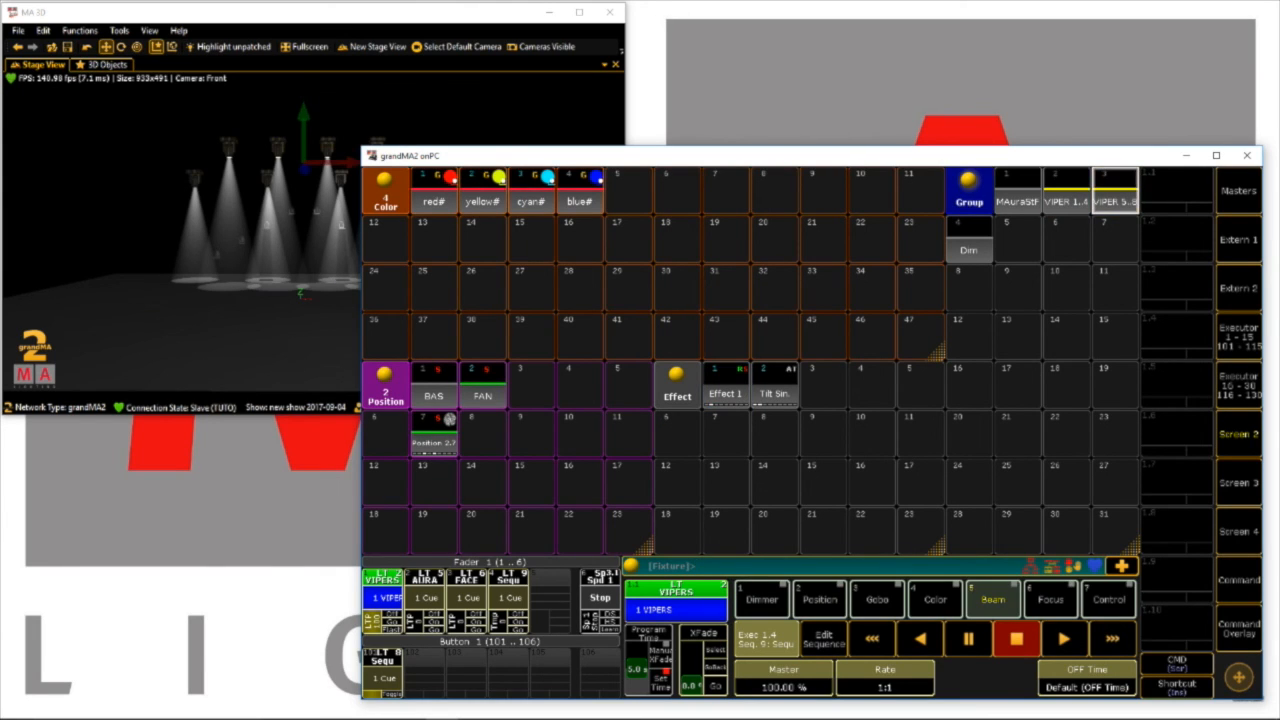
click(775, 386)
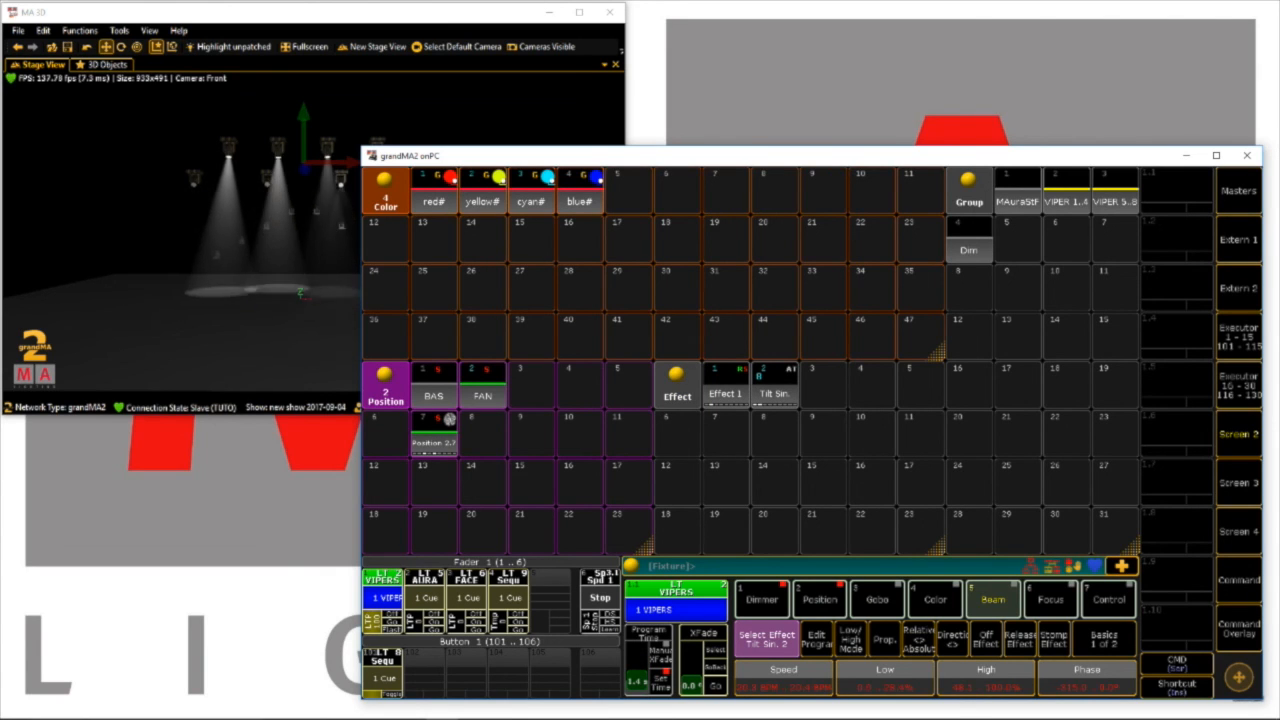
click(1239, 630)
click(913, 619)
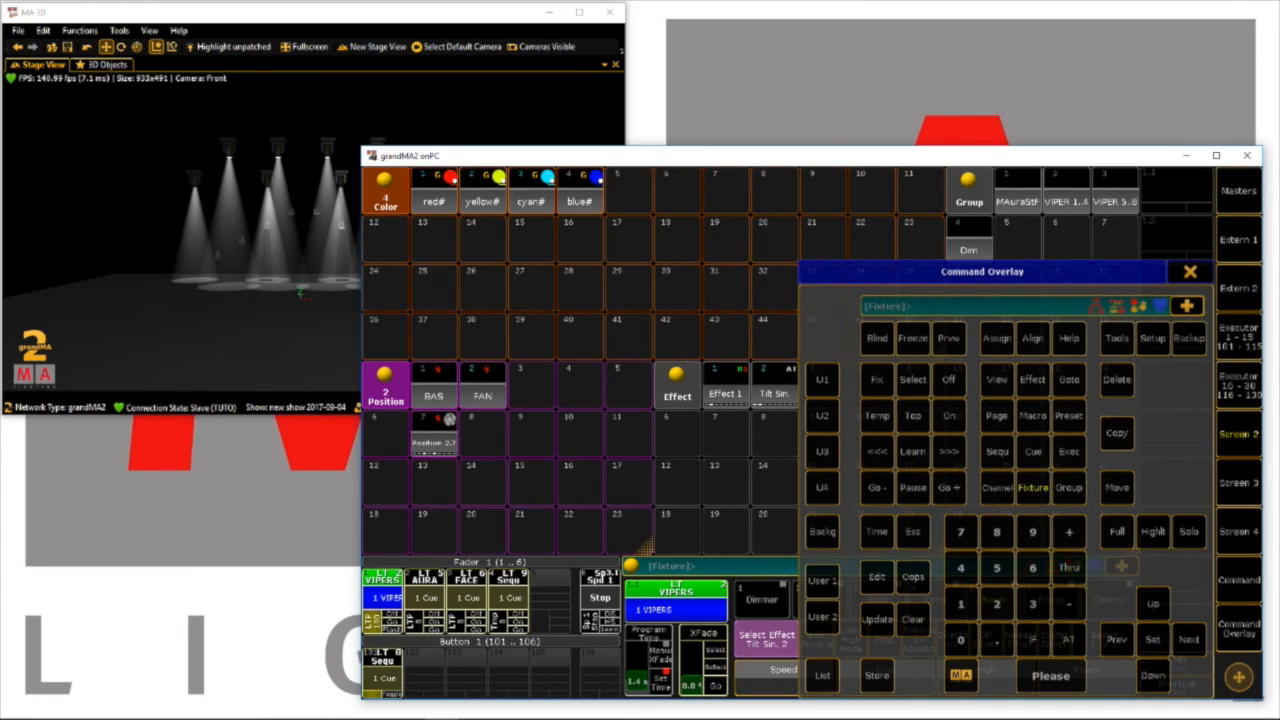
click(1190, 272)
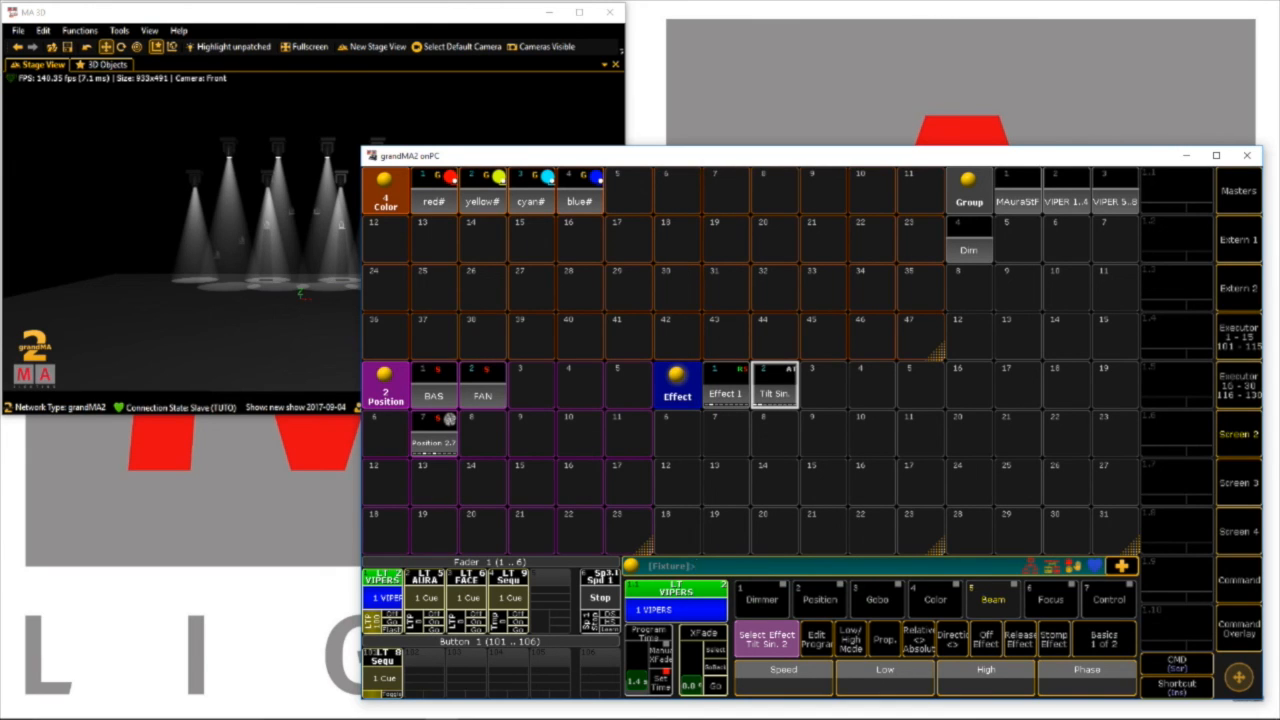
Narrow the Color pool to five columns, and shorten the Group pool to three rows and move it beside the Effect pool's lower rows
drag(937, 351, 597, 351)
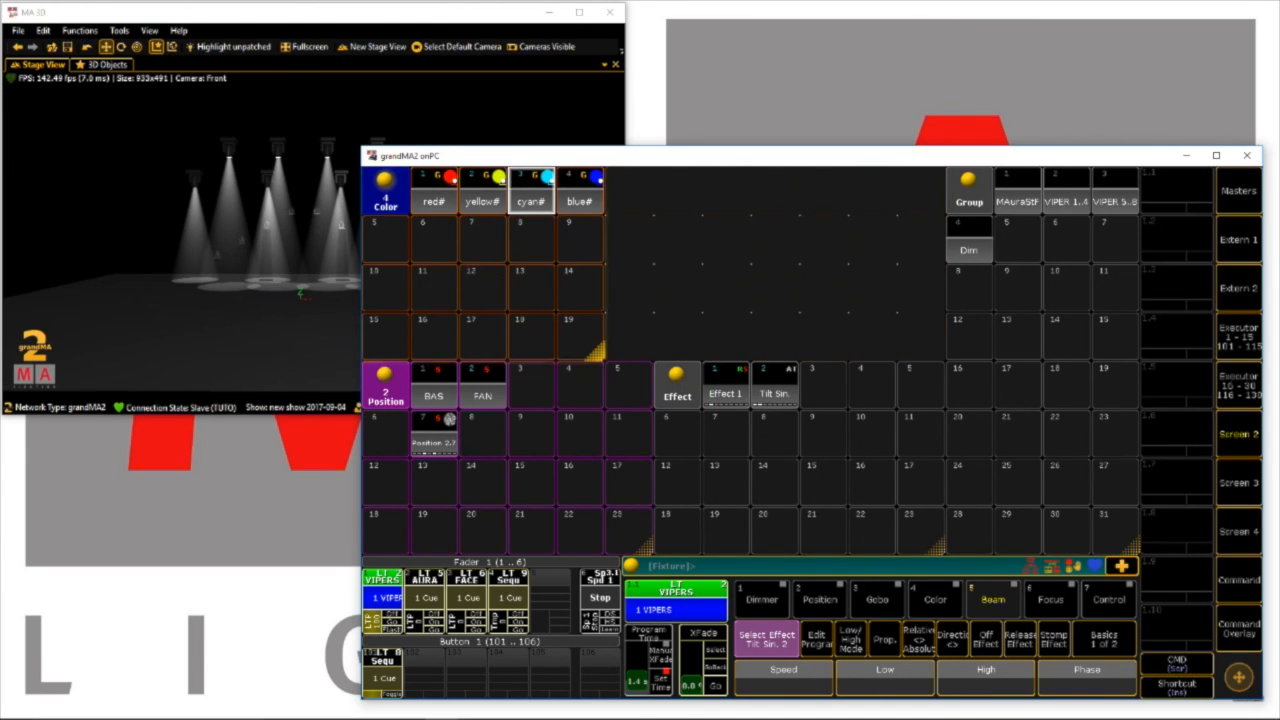
mouse_move(968, 190)
mouse_down()
mouse_move(654, 190)
mouse_move(968, 190)
mouse_up()
drag(1132, 550, 1132, 305)
drag(968, 190, 966, 432)
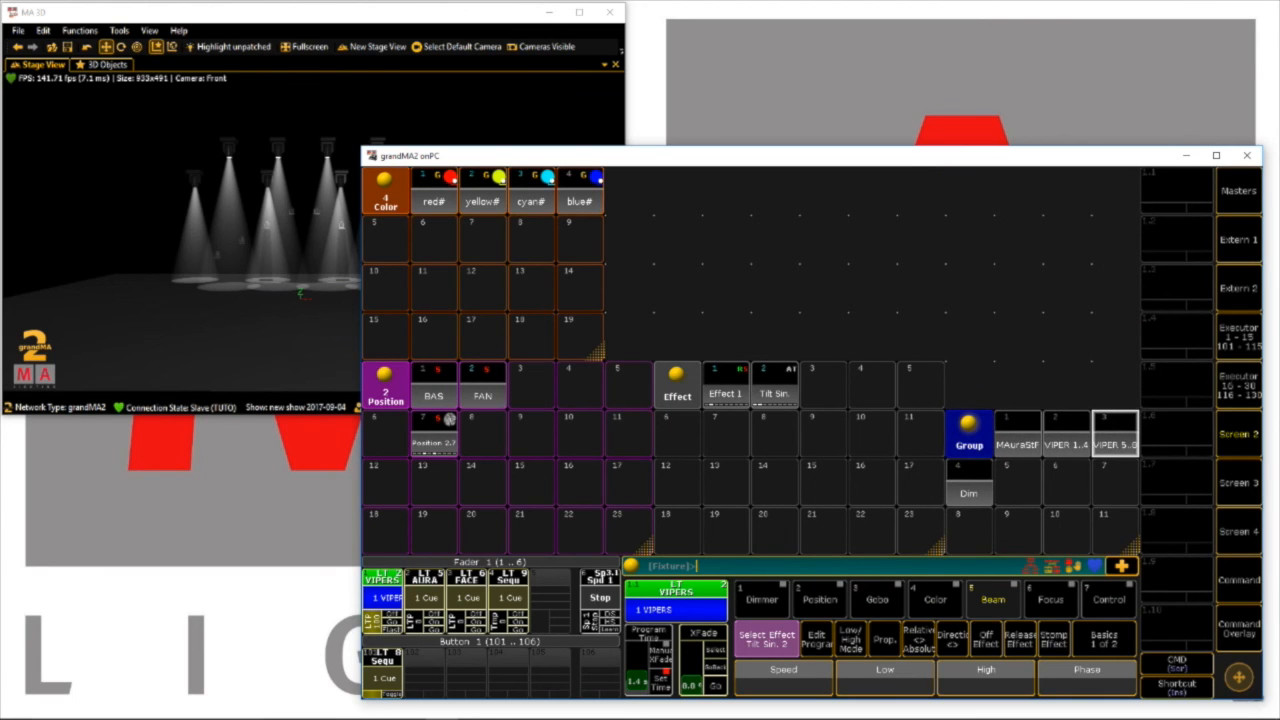
Line up the Effect and Position pools in a row after the Color pool, and move the Group pool beneath the Color pool
drag(677, 388, 629, 192)
drag(385, 385, 921, 192)
drag(969, 435, 385, 434)
Resize the Color pool to five rows, the Group pool to five columns, and the Effect pool to four columns by eight rows
drag(597, 352, 597, 400)
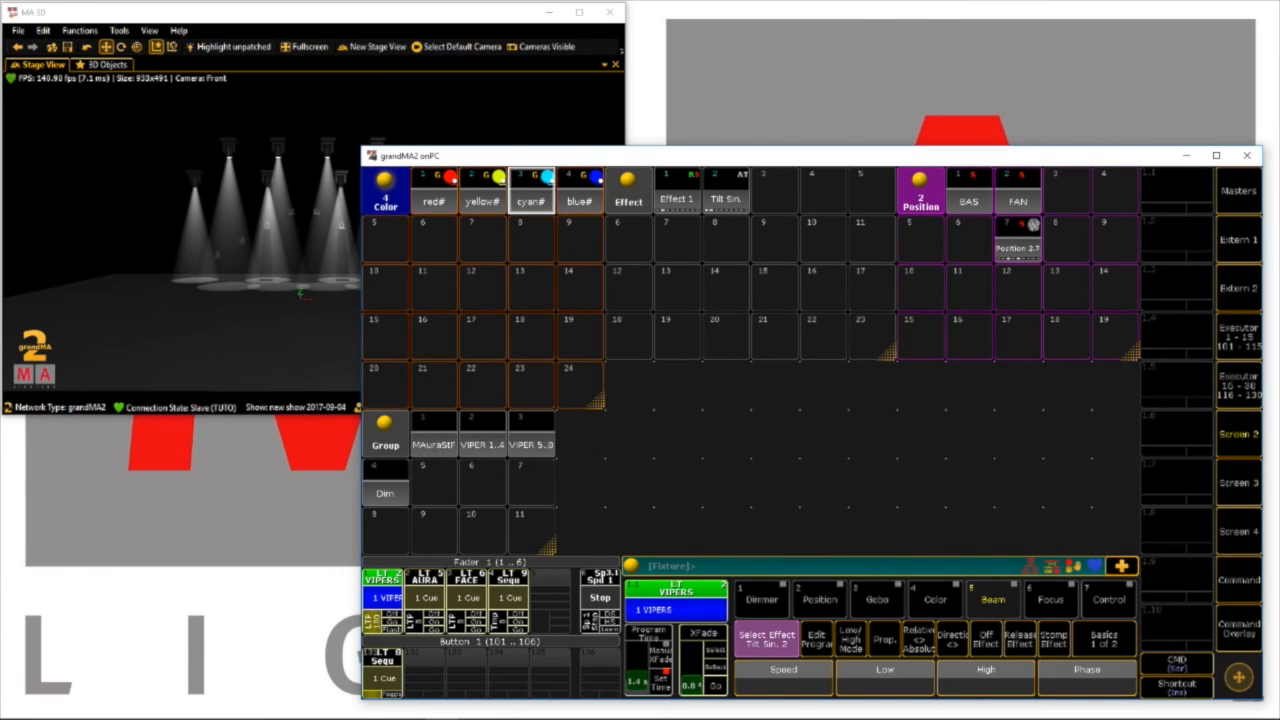
drag(547, 547, 597, 547)
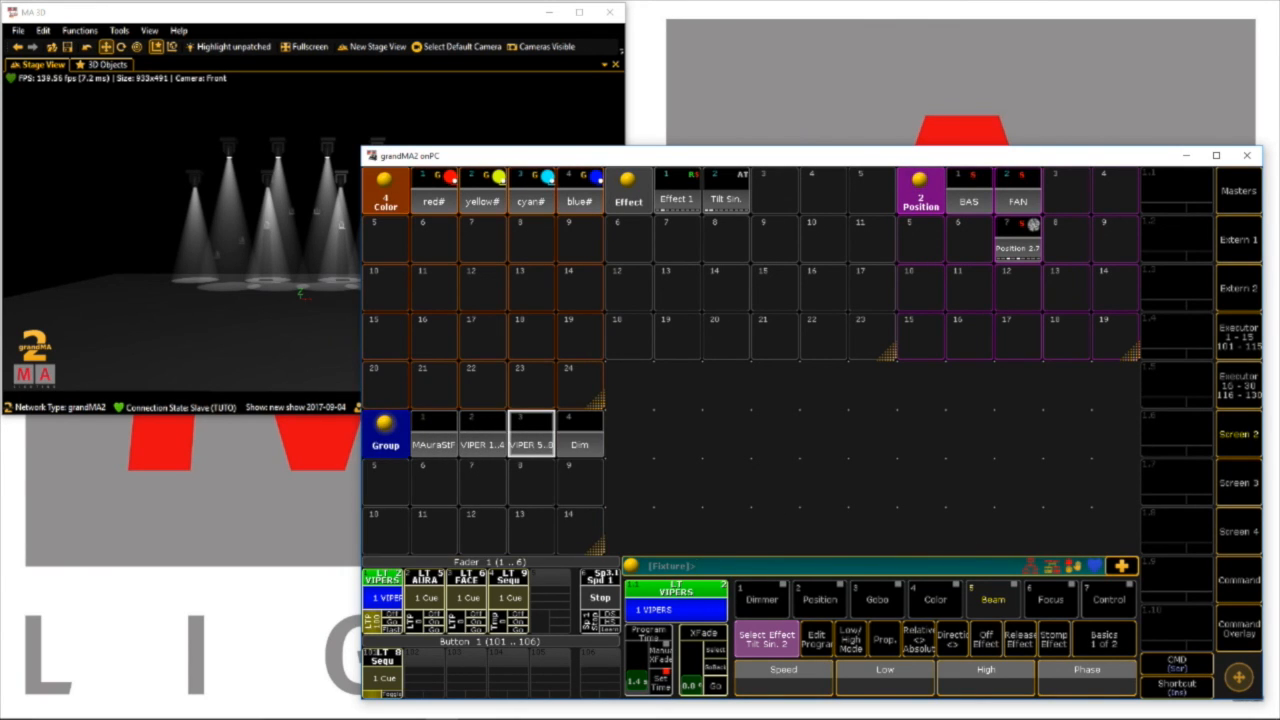
drag(889, 352, 792, 547)
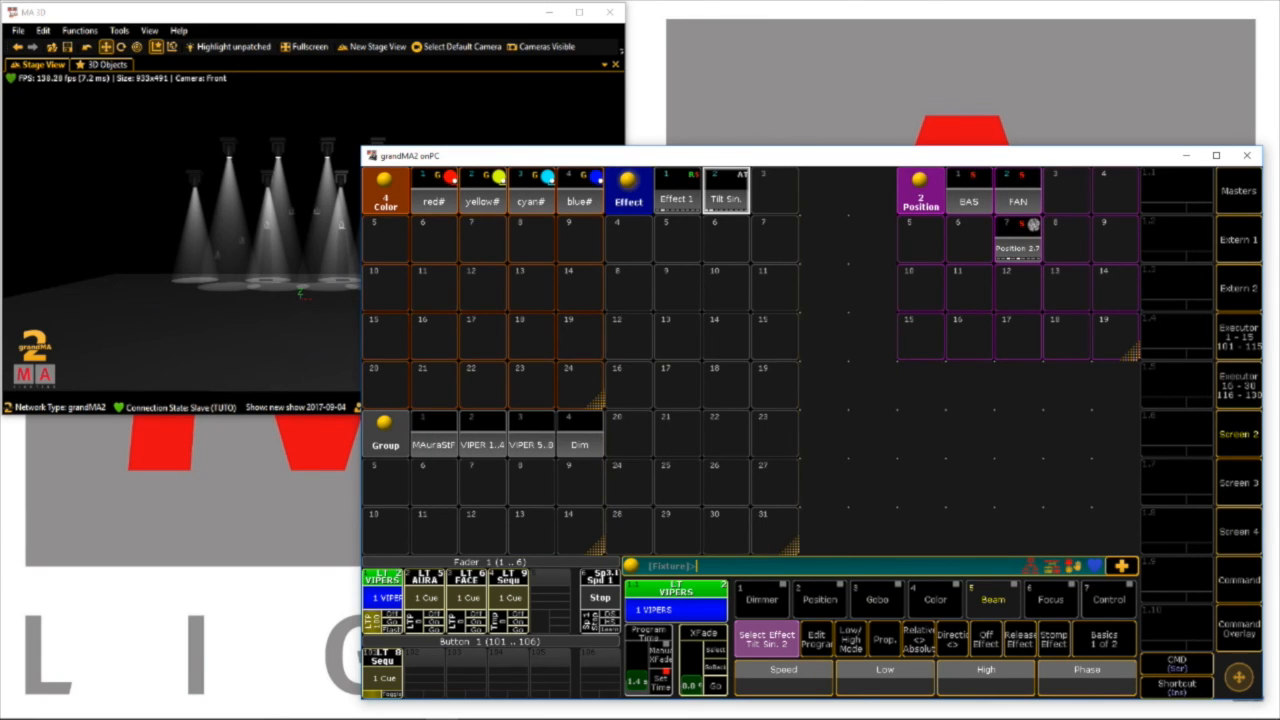
Move the Position pool directly beside the Effect pool and resize it to three columns by eight rows
drag(920, 190, 822, 190)
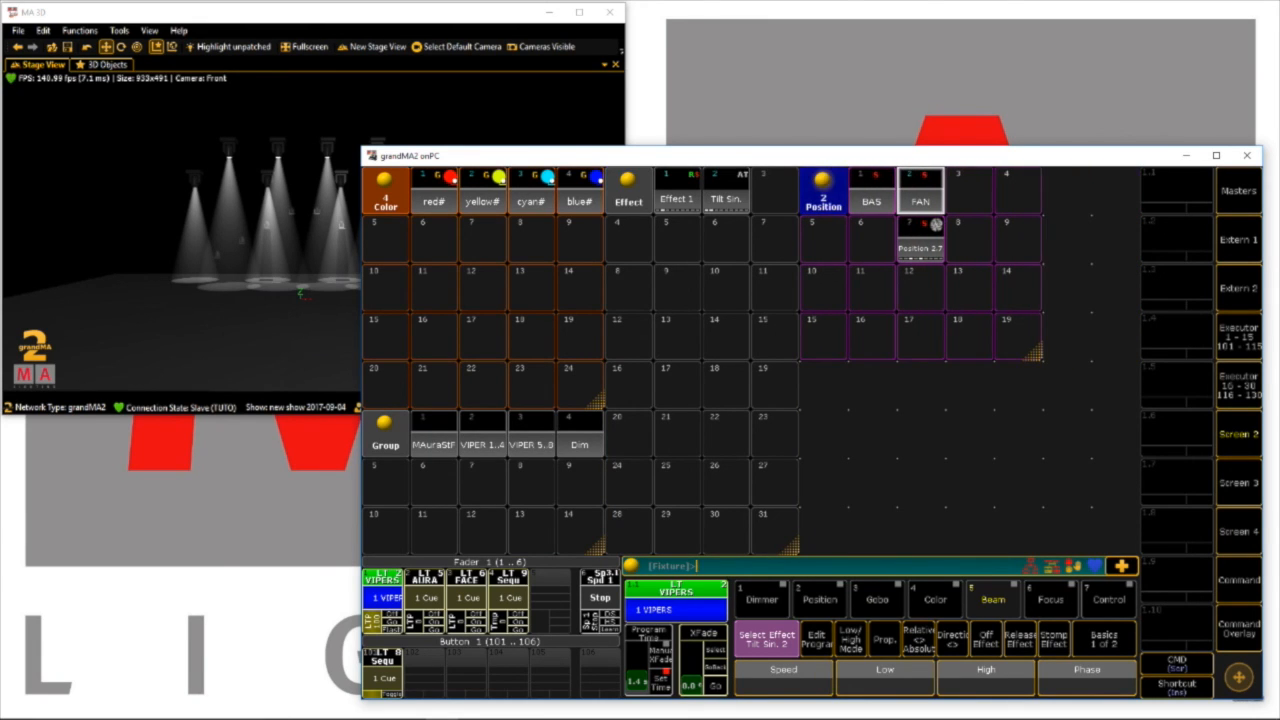
drag(1035, 352, 937, 547)
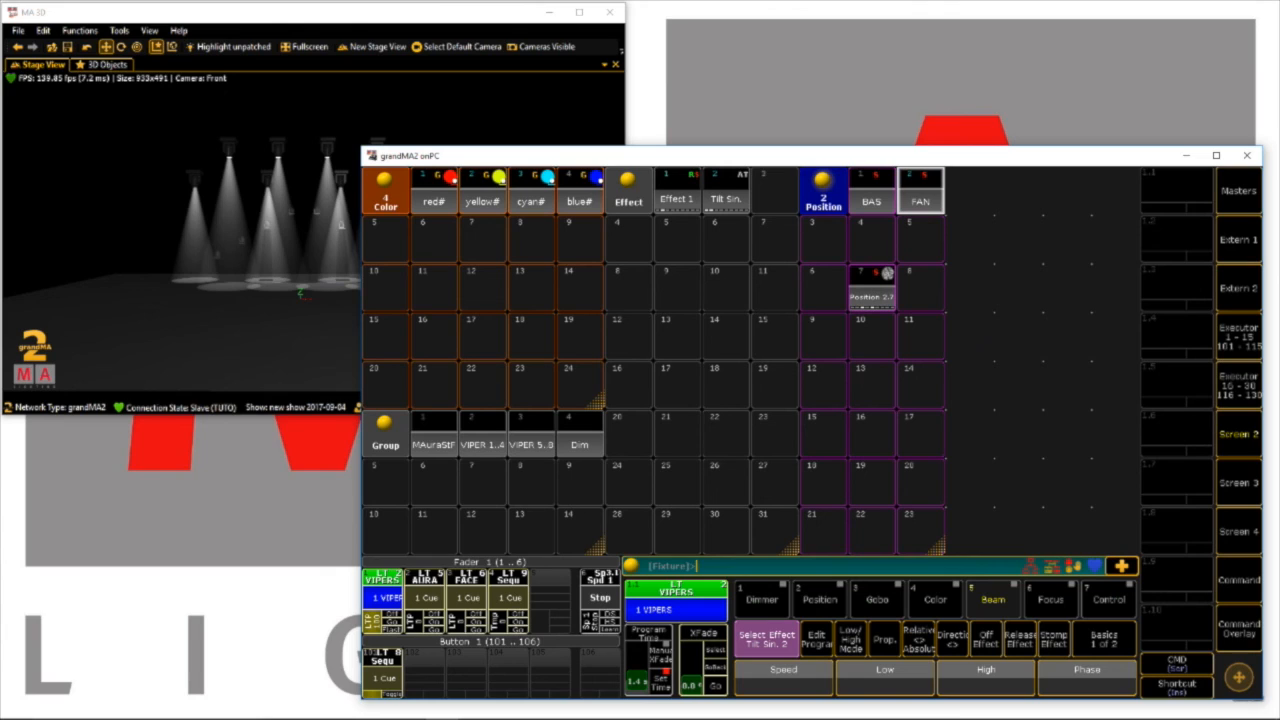